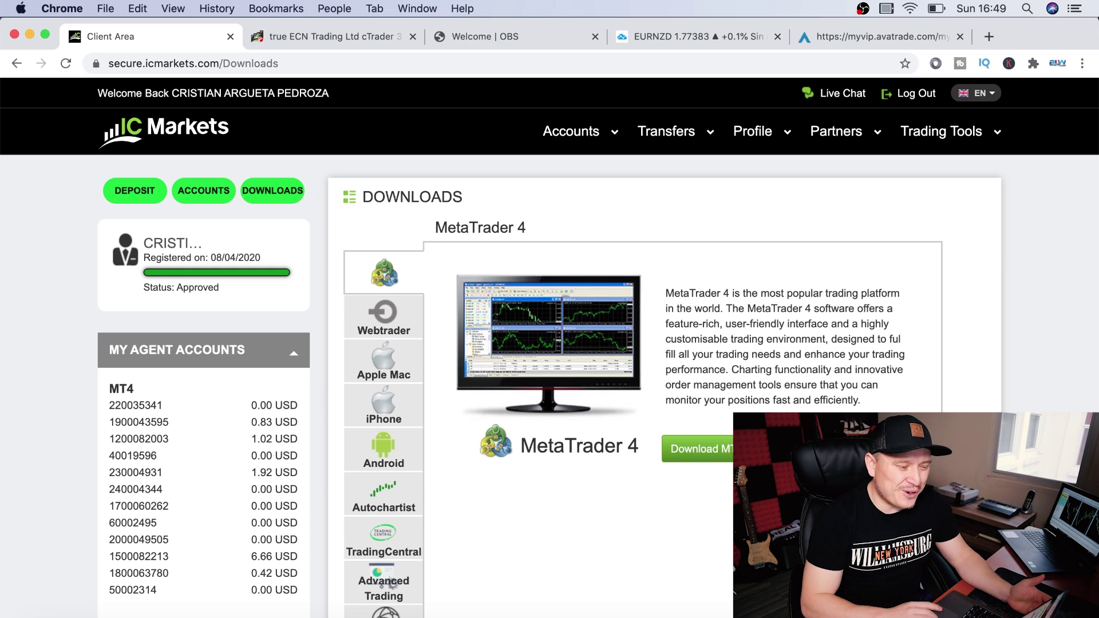
Look over the Getting Started section on the OBS Studio welcome page
{"action": "left_click", "coordinate": [503, 36]}
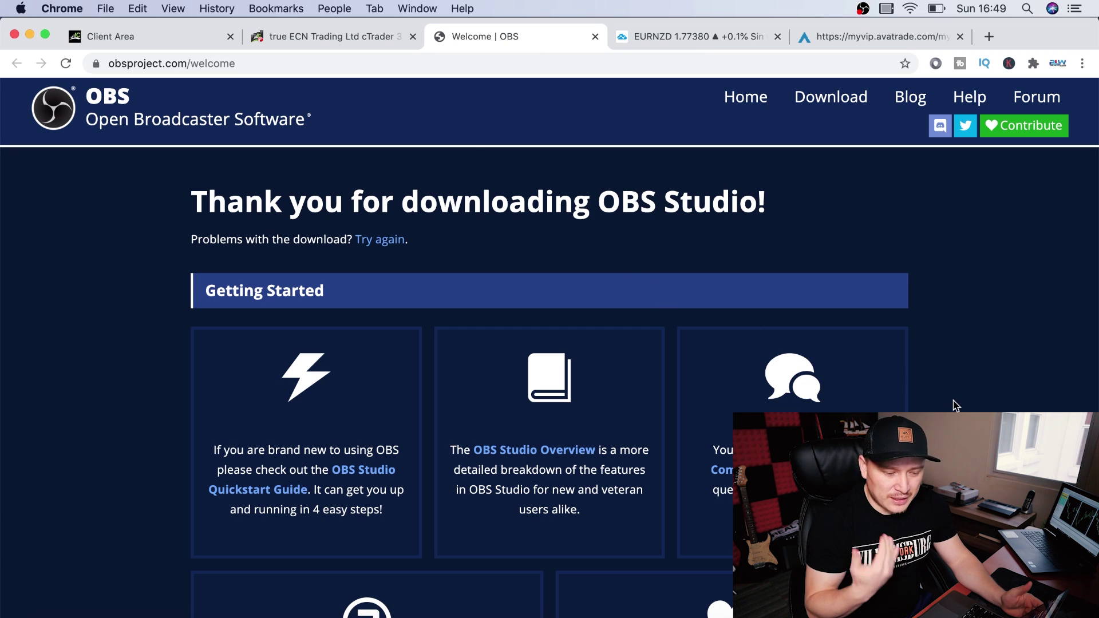
{"action": "scroll", "coordinate": [946, 367], "scroll_direction": "down", "scroll_amount": 6}
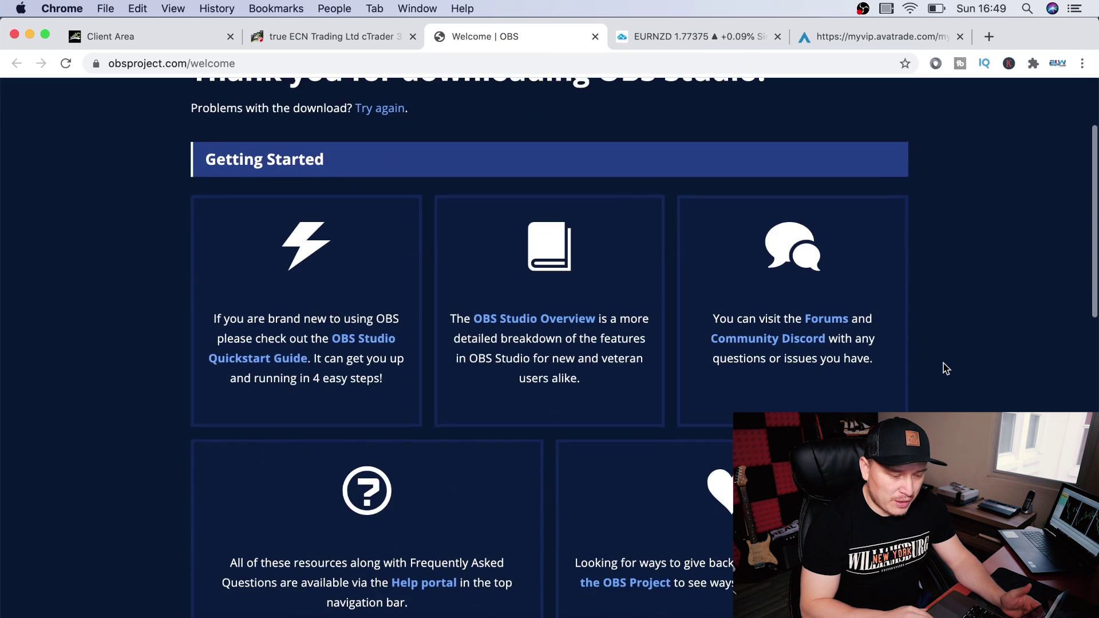
{"action": "scroll", "coordinate": [945, 368], "scroll_direction": "up", "scroll_amount": 6}
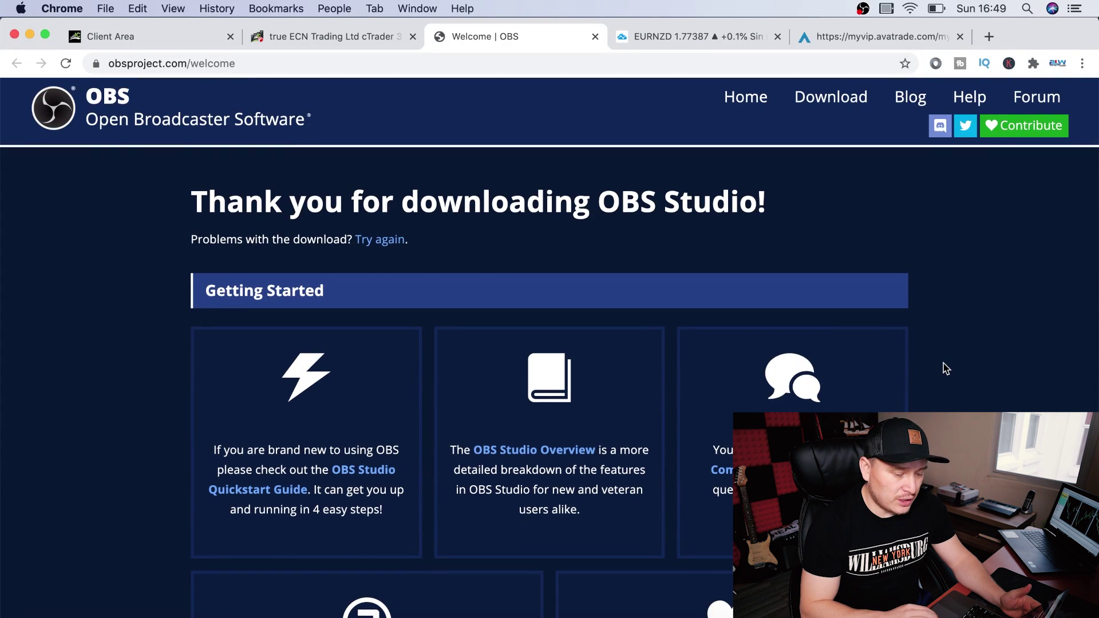
{"action": "scroll", "coordinate": [946, 367], "scroll_direction": "down", "scroll_amount": 3}
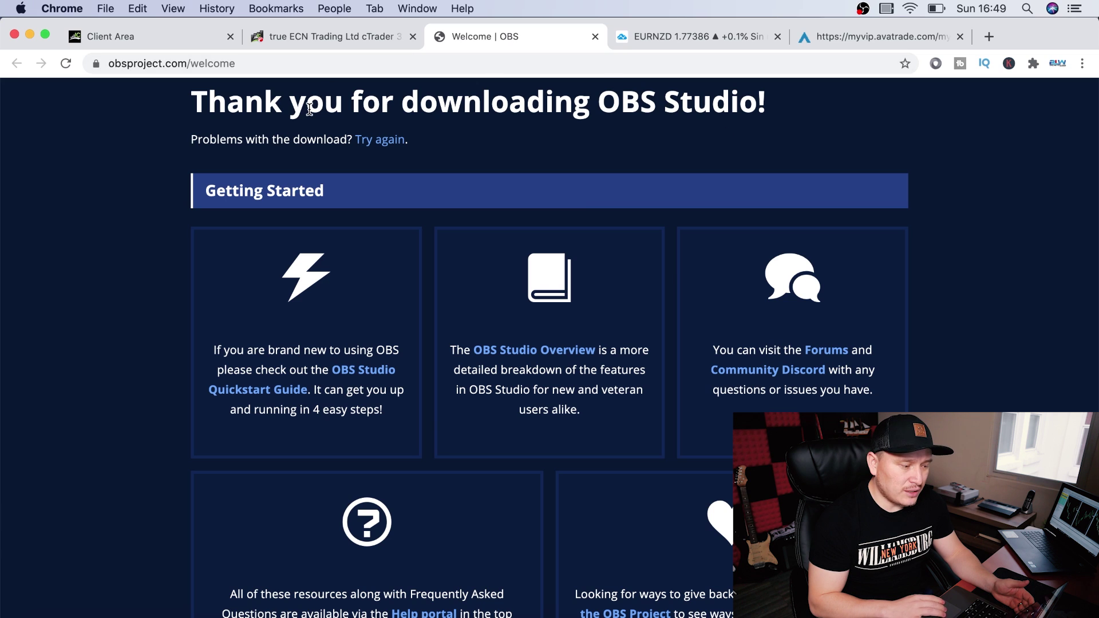
Return to the IC Markets Downloads page and show the MetaTrader 4 version for Apple Mac
{"action": "left_click", "coordinate": [159, 39]}
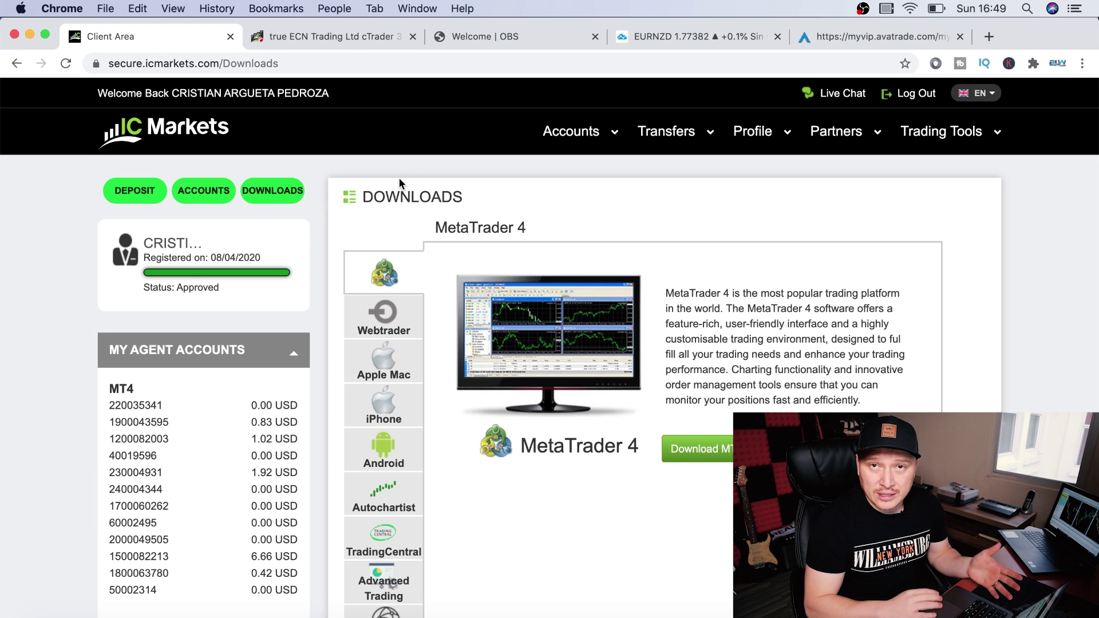
{"action": "scroll", "coordinate": [390, 267], "scroll_direction": "down", "scroll_amount": 3}
{"action": "left_click", "coordinate": [390, 267]}
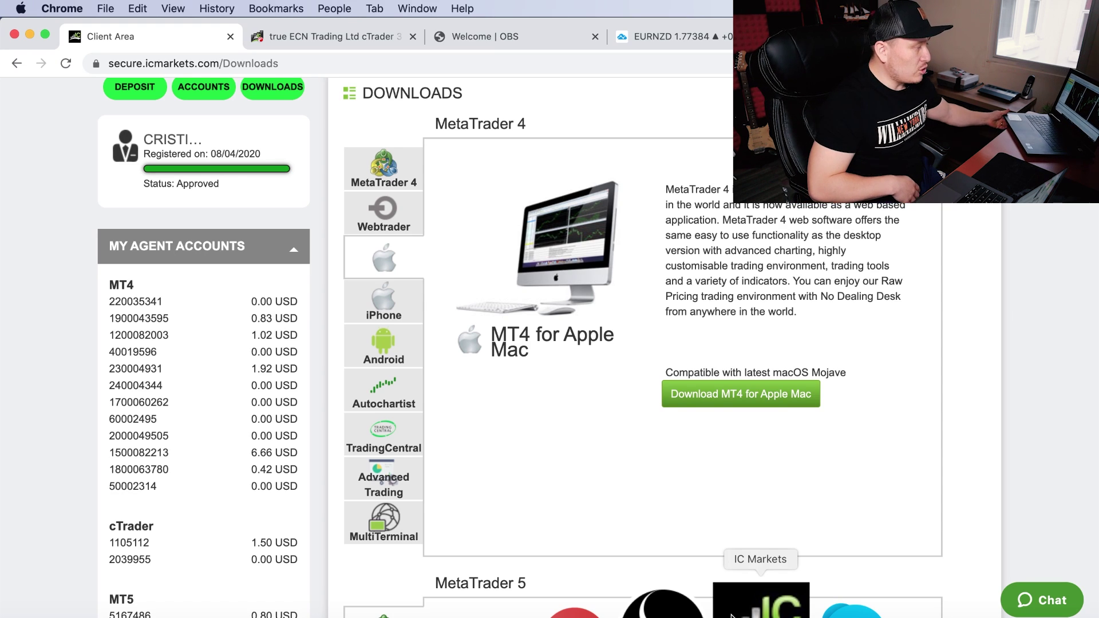
Try to launch the installed IC Markets app and move it to the trash, and download MT4 for Apple Mac, keeping the flagged installer
{"action": "left_click", "coordinate": [731, 615]}
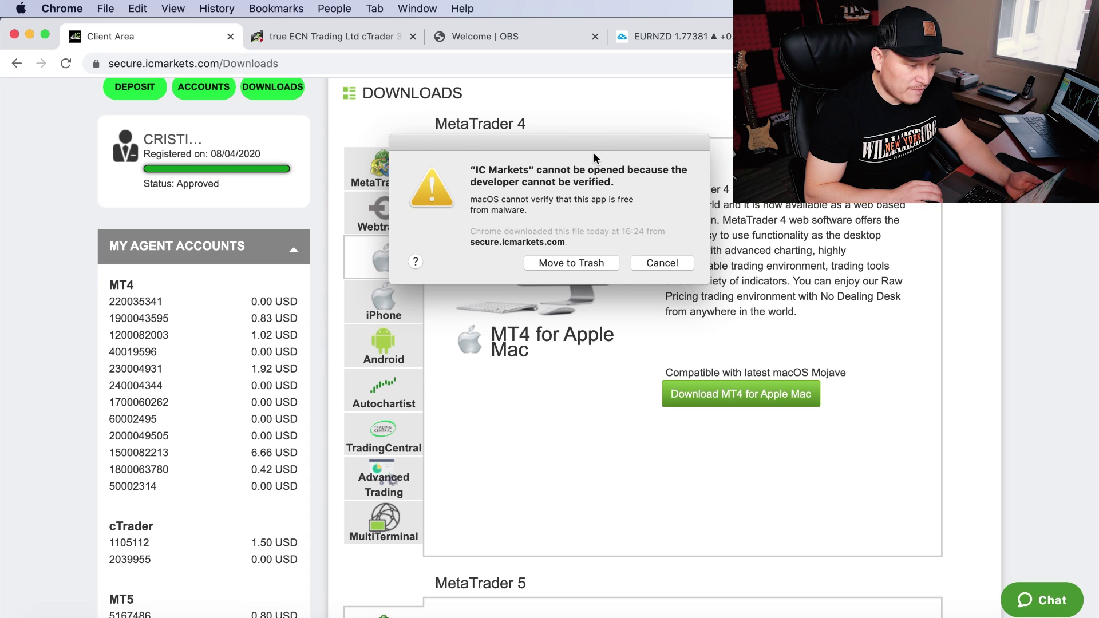
{"action": "left_click", "coordinate": [569, 264]}
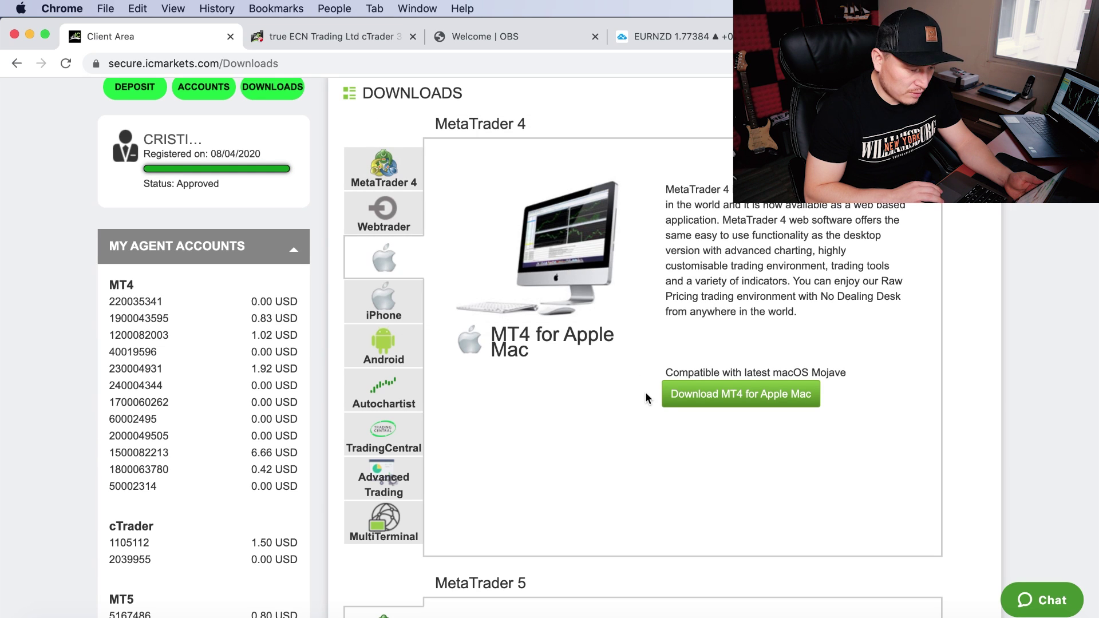
{"action": "left_click", "coordinate": [725, 393]}
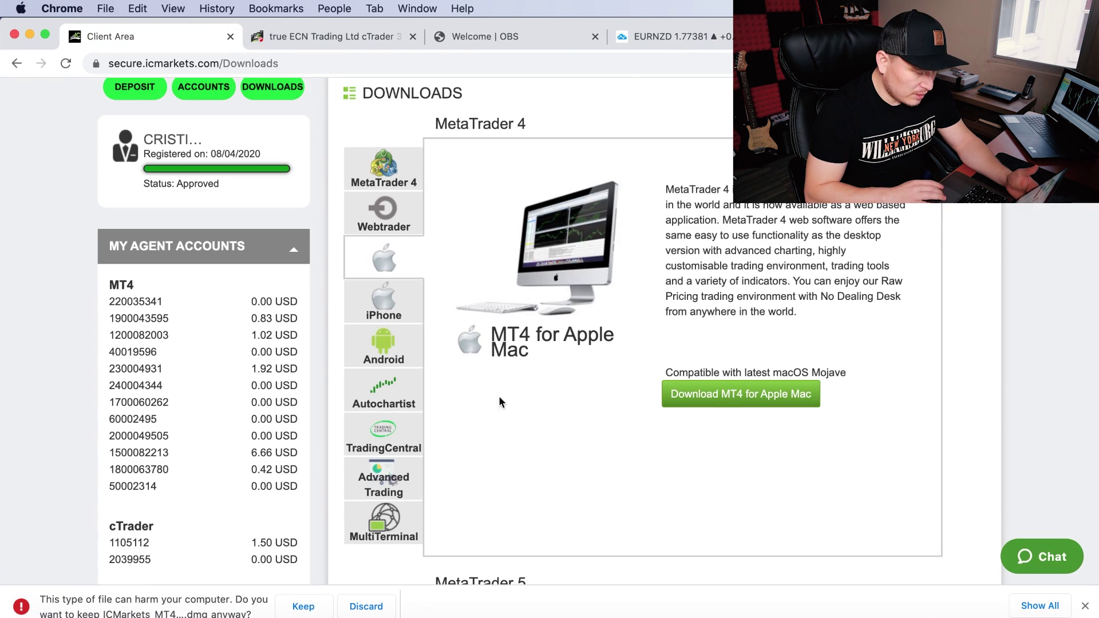
{"action": "left_click", "coordinate": [303, 605]}
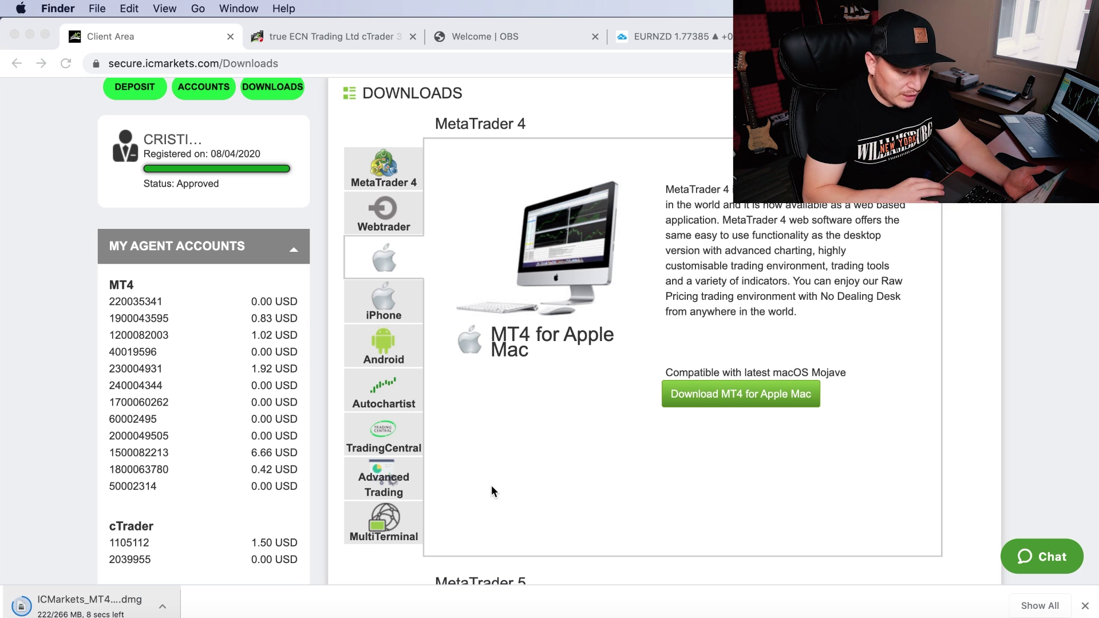
Show the Apple Mac version in the MetaTrader 5 section of the downloads page
{"action": "scroll", "coordinate": [491, 492], "scroll_direction": "down", "scroll_amount": 3}
{"action": "scroll", "coordinate": [491, 486], "scroll_direction": "down", "scroll_amount": 2}
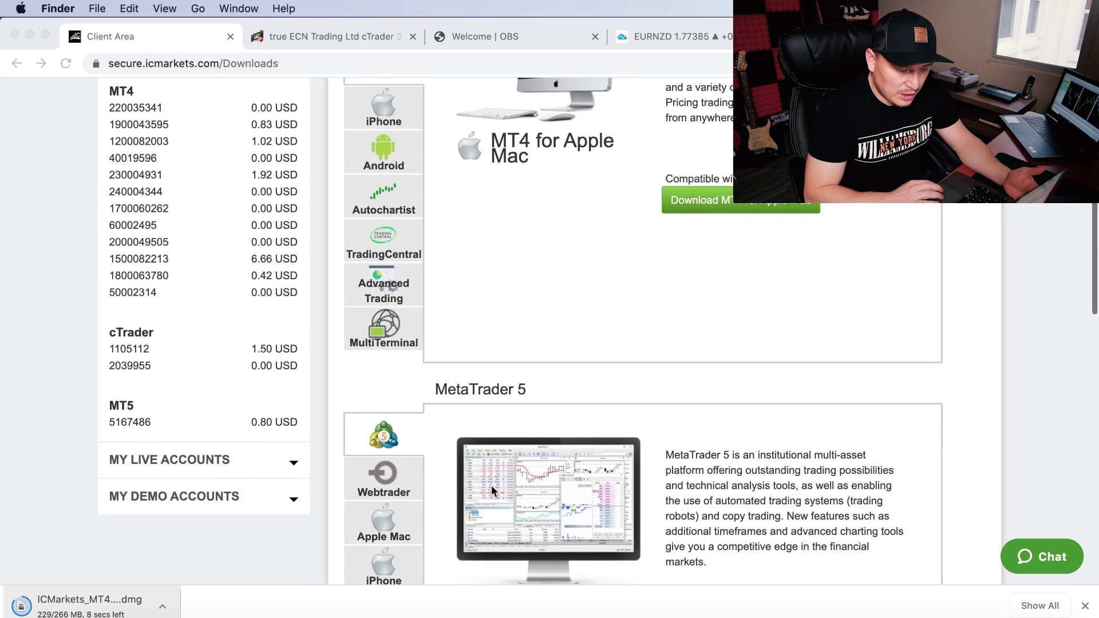
{"action": "scroll", "coordinate": [490, 486], "scroll_direction": "down", "scroll_amount": 4}
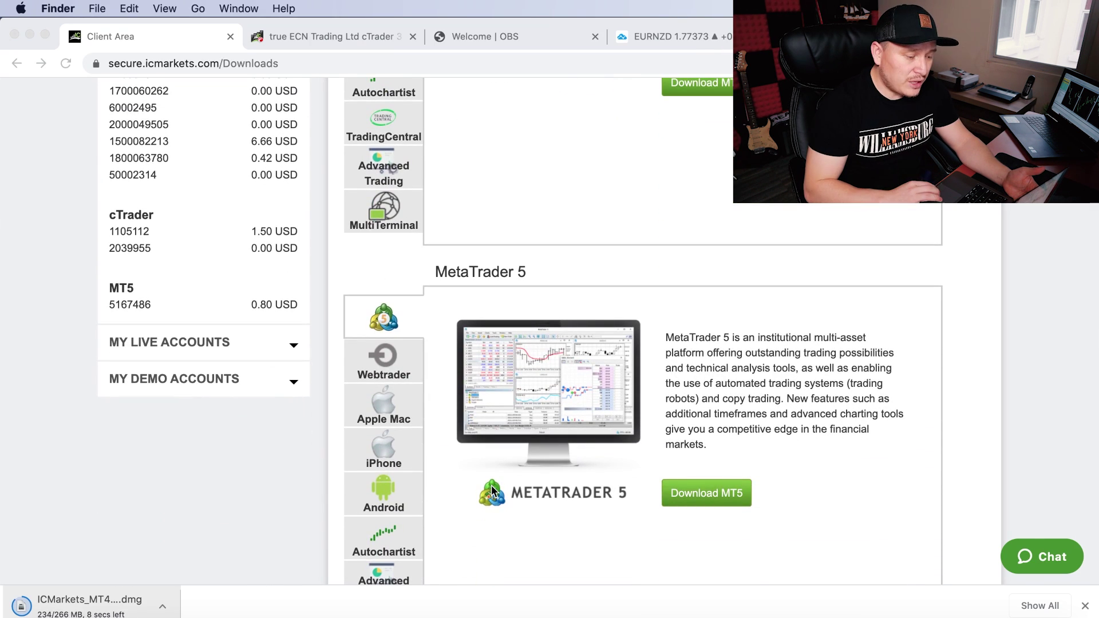
{"action": "left_click", "coordinate": [394, 409]}
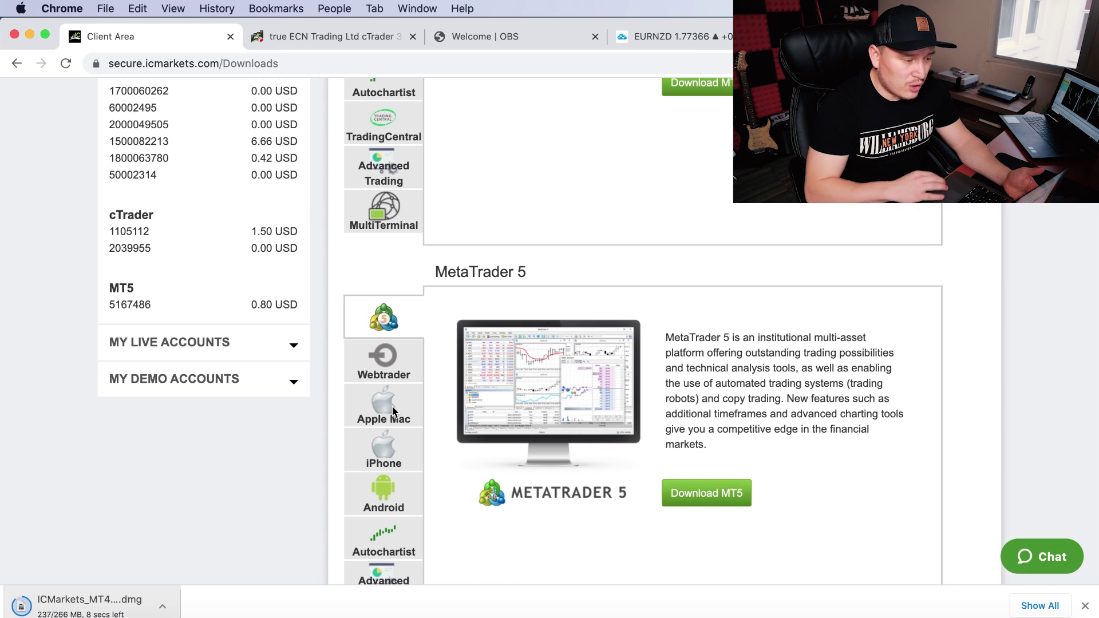
{"action": "left_click", "coordinate": [392, 410]}
{"action": "scroll", "coordinate": [807, 429], "scroll_direction": "down", "scroll_amount": 2}
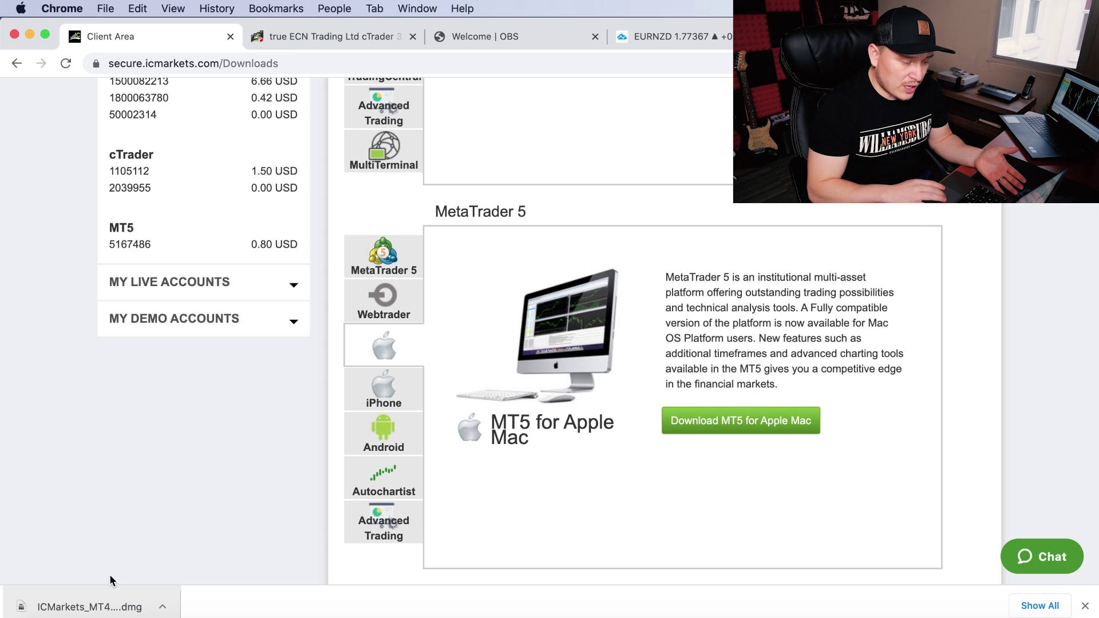
Open the downloaded ICMarkets MT4 disk image and copy the IC Markets app to Applications
{"action": "left_click", "coordinate": [80, 612]}
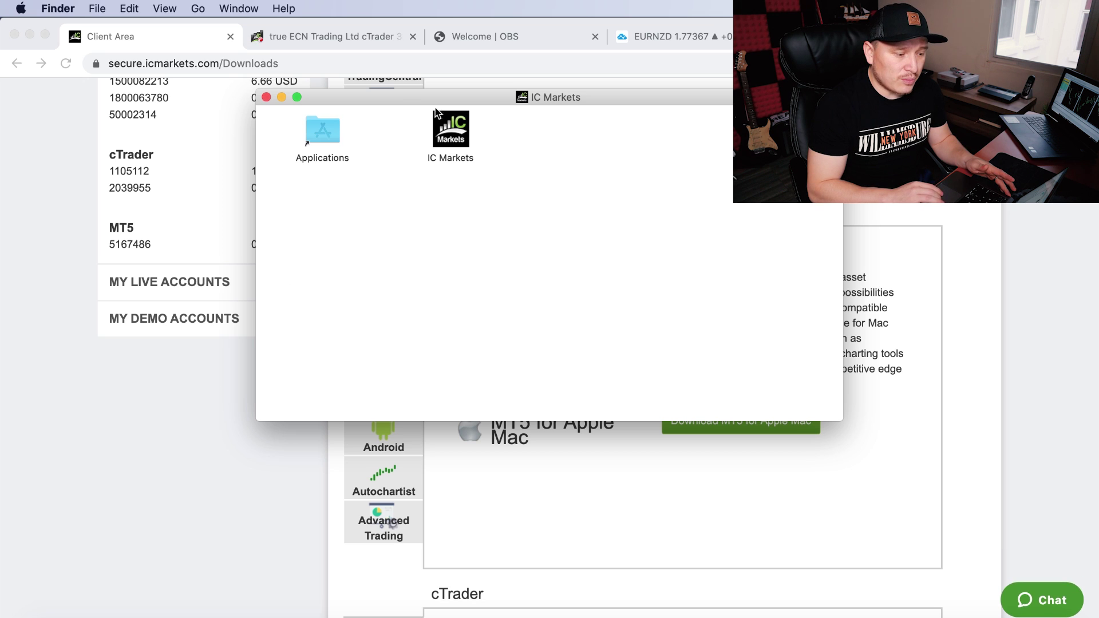
{"action": "left_click", "coordinate": [449, 128]}
{"action": "left_click_drag", "start_coordinate": [346, 147], "coordinate": [313, 143]}
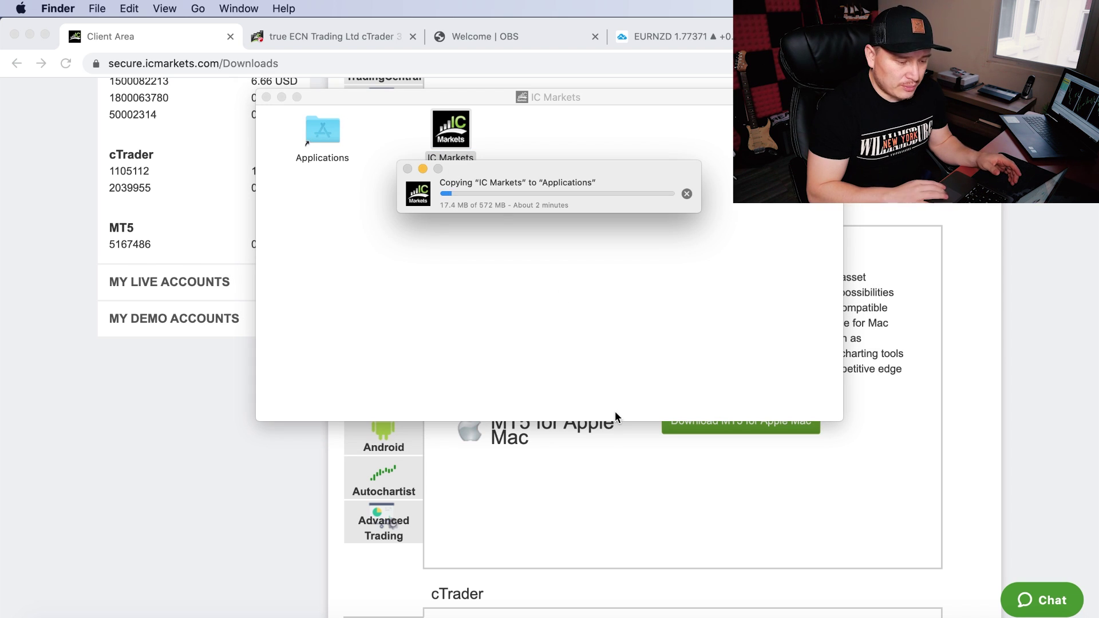
Download MT5 for Apple Mac from the Downloads page and keep the flagged ICMarkets_MT5.dmg file
{"action": "left_click", "coordinate": [753, 515]}
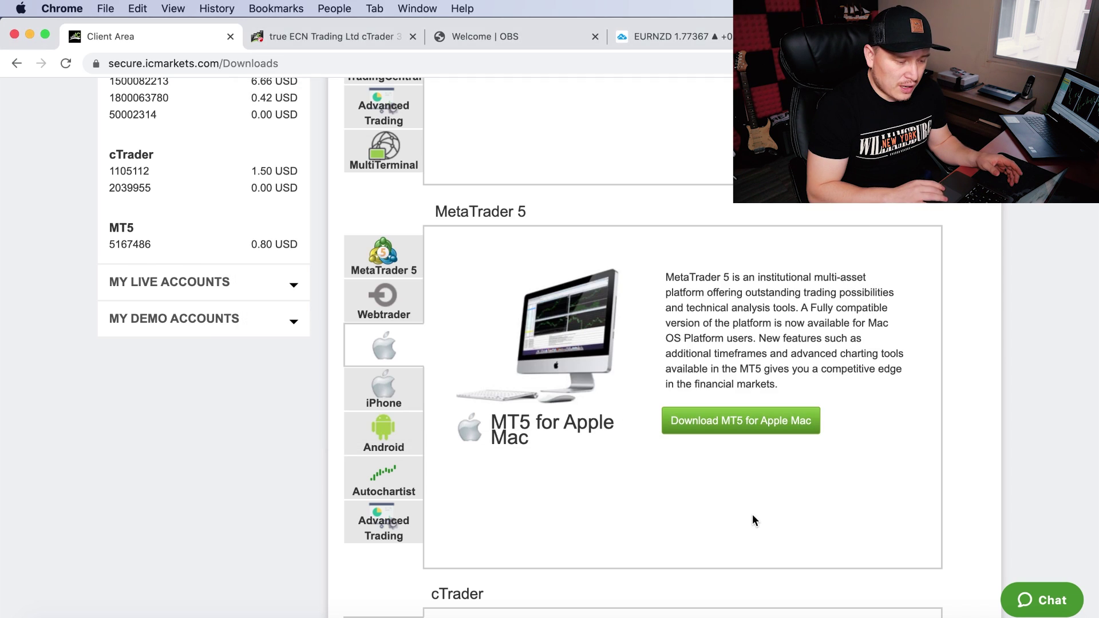
{"action": "left_click", "coordinate": [746, 421]}
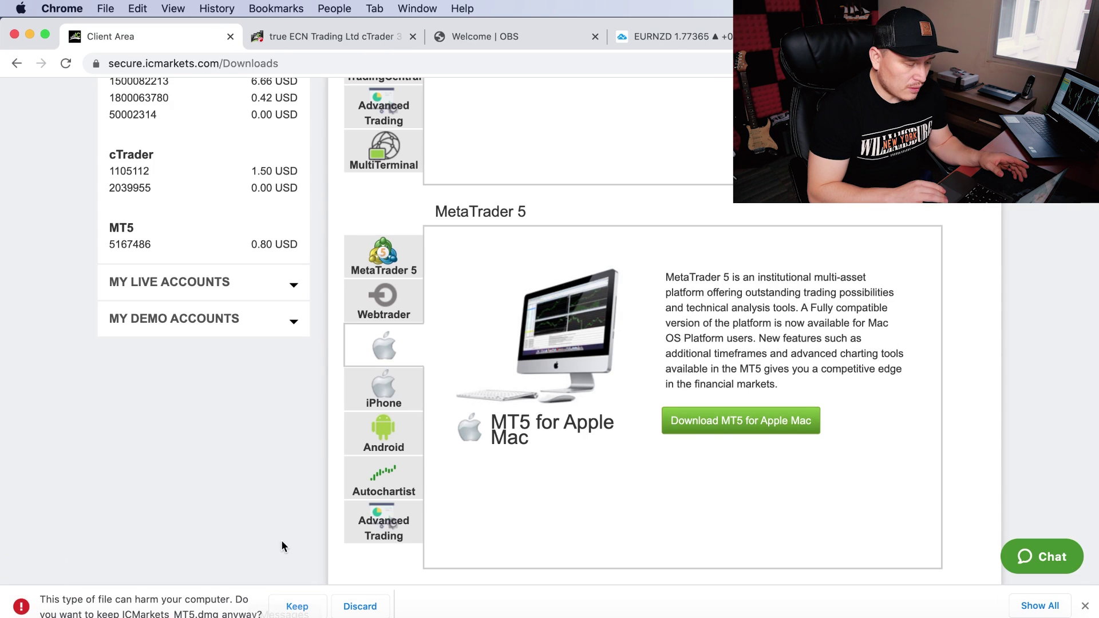
{"action": "left_click", "coordinate": [293, 605]}
Look through the cTrader Web, Mobile Web, Android and iOS versions in the cTrader downloads section
{"action": "scroll", "coordinate": [702, 507], "scroll_direction": "down", "scroll_amount": 10}
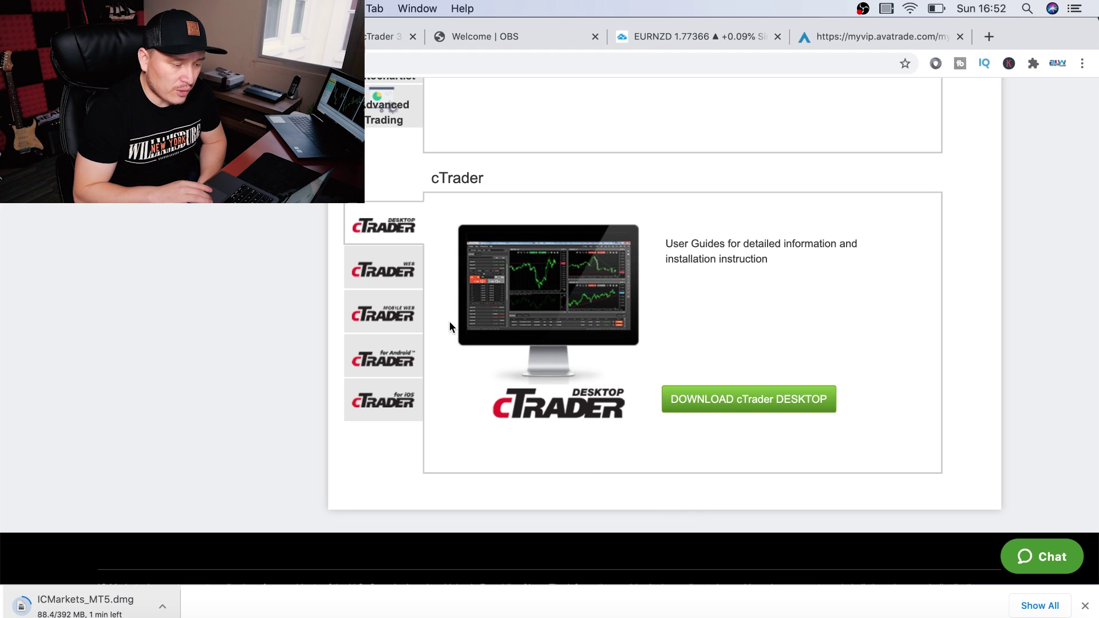
{"action": "left_click", "coordinate": [392, 270]}
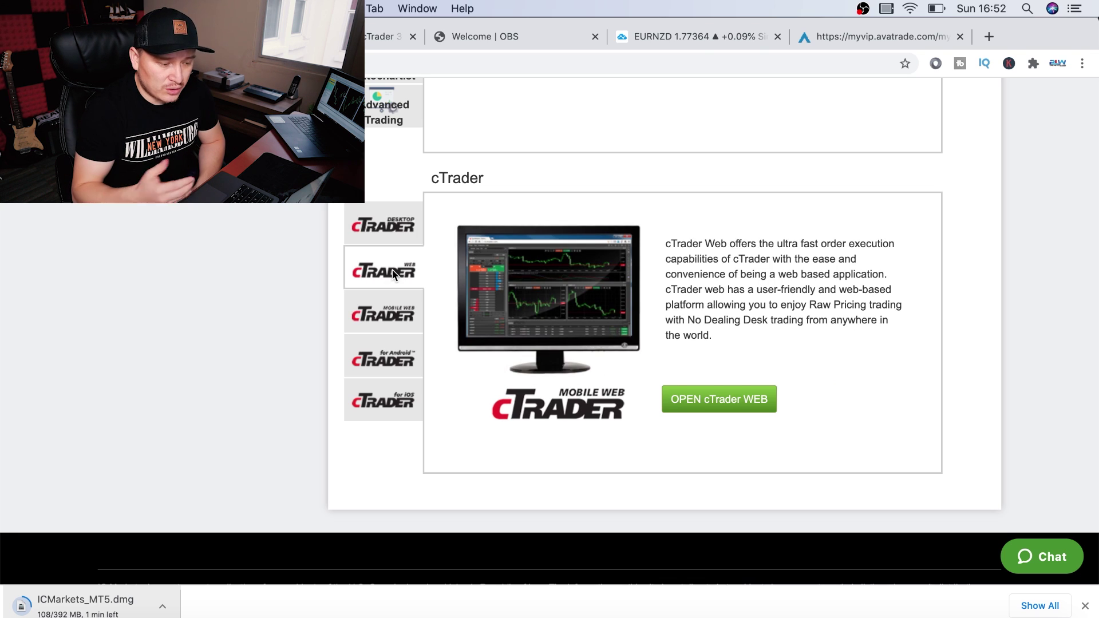
{"action": "left_click", "coordinate": [388, 310]}
{"action": "left_click", "coordinate": [390, 361]}
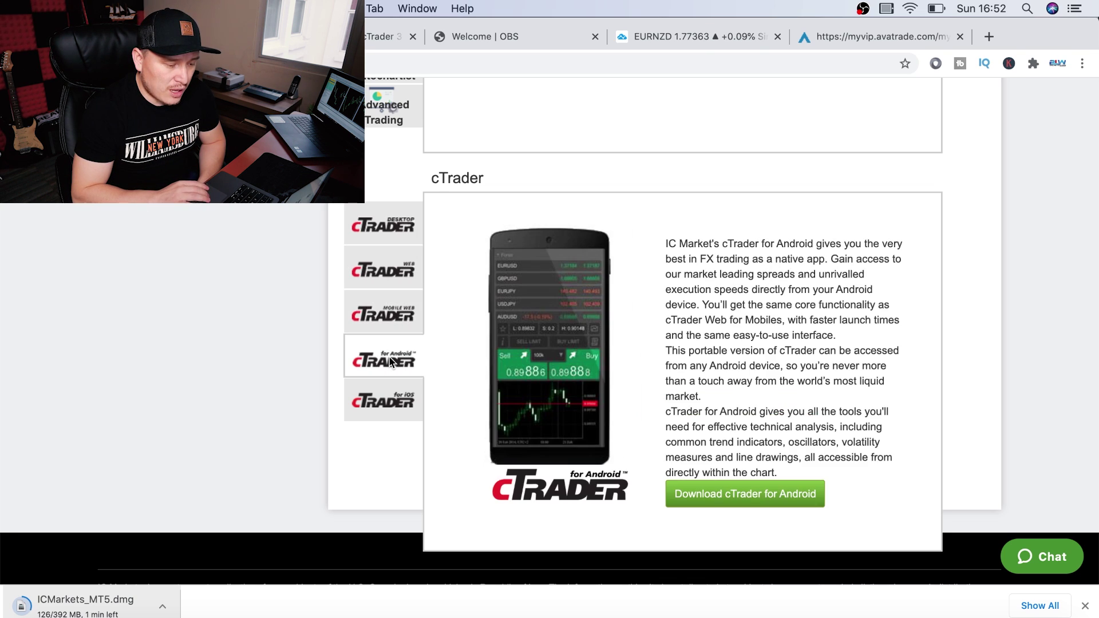
{"action": "left_click", "coordinate": [388, 396]}
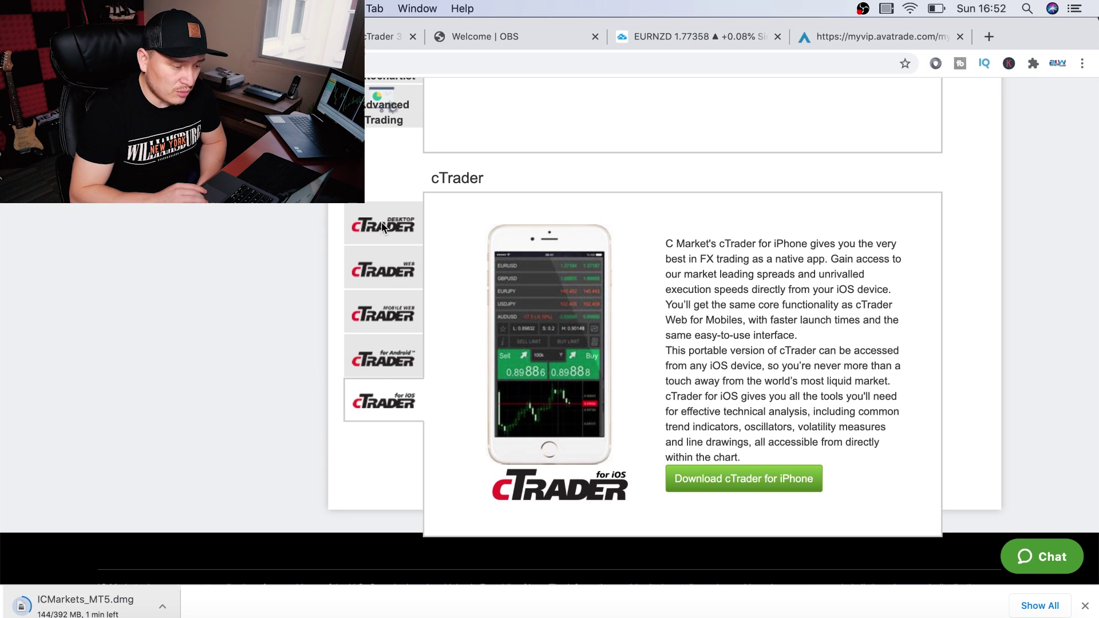
{"action": "left_click", "coordinate": [389, 267]}
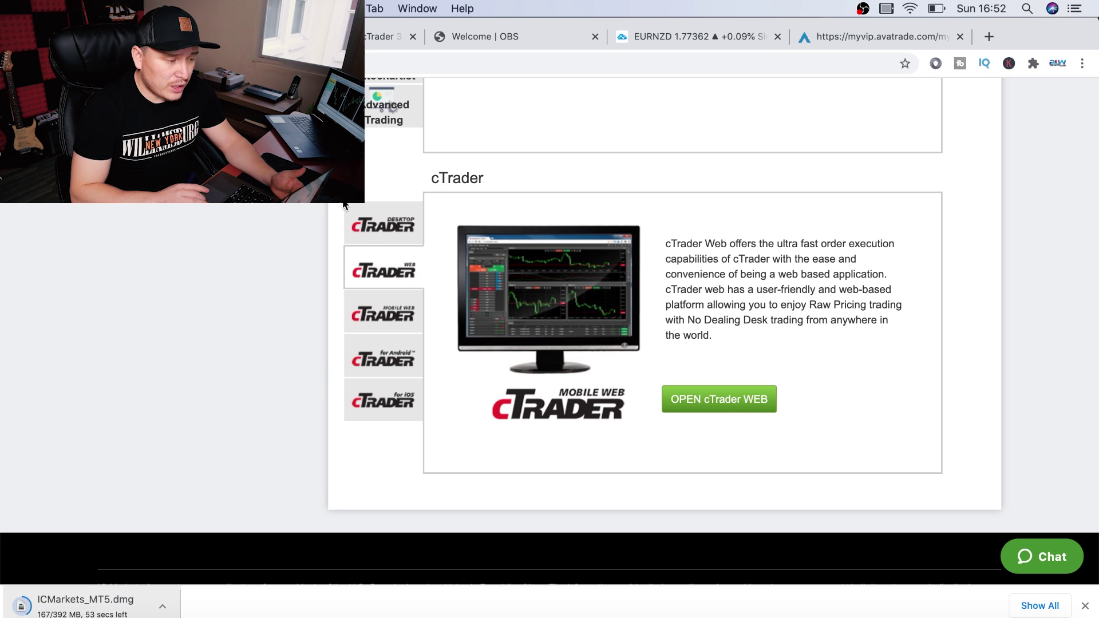
Switch to the open cTrader web platform and dismiss the cTrader Copy promotion
{"action": "key", "text": "ctrl+Tab"}
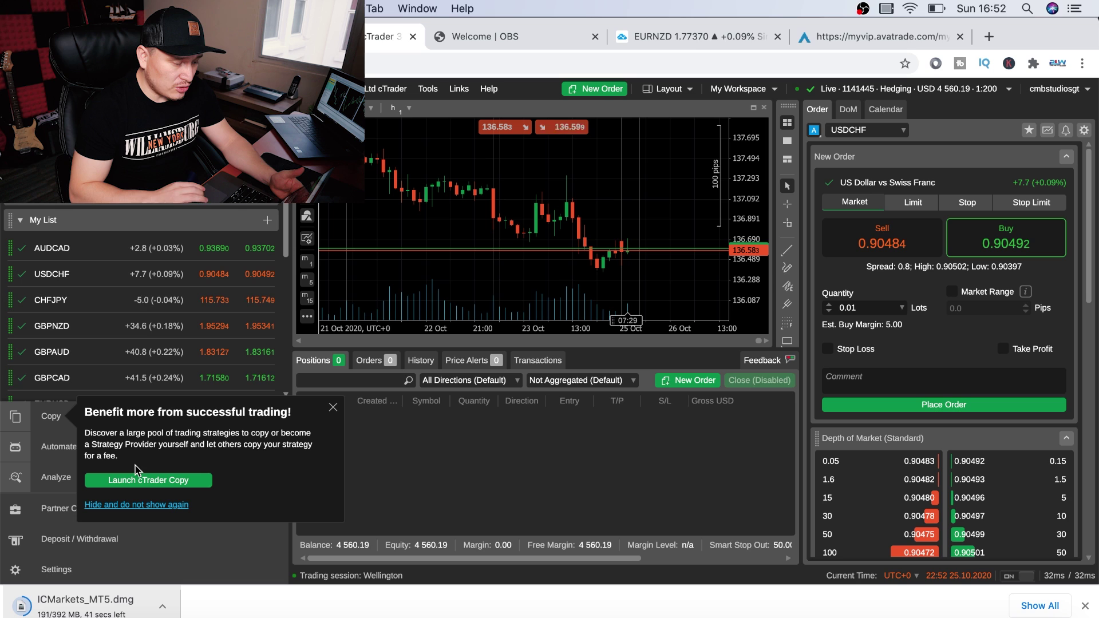
{"action": "left_click", "coordinate": [333, 407]}
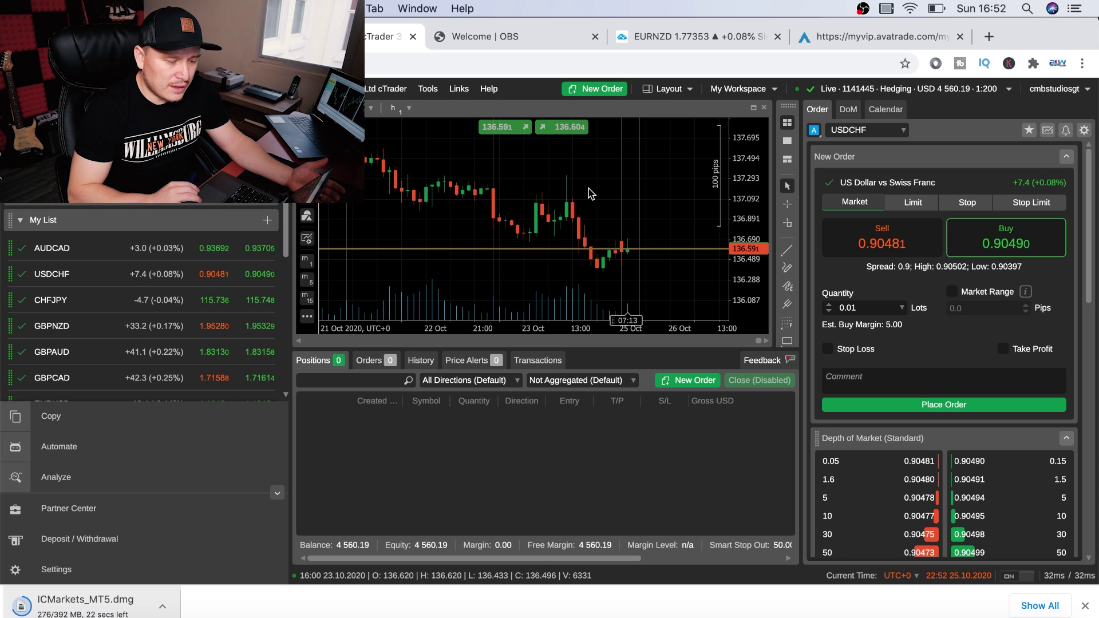
Select Sell for the USDCHF market order and review the order form and market depth
{"action": "left_click", "coordinate": [887, 250]}
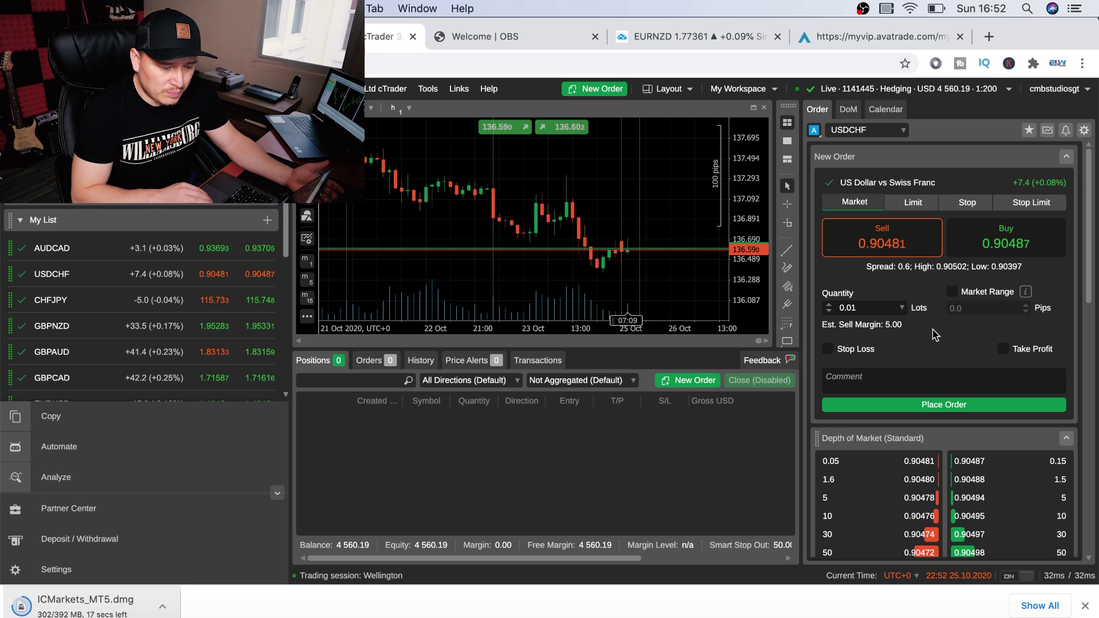
{"action": "scroll", "coordinate": [934, 334], "scroll_direction": "down", "scroll_amount": 3}
{"action": "scroll", "coordinate": [934, 335], "scroll_direction": "up", "scroll_amount": 2}
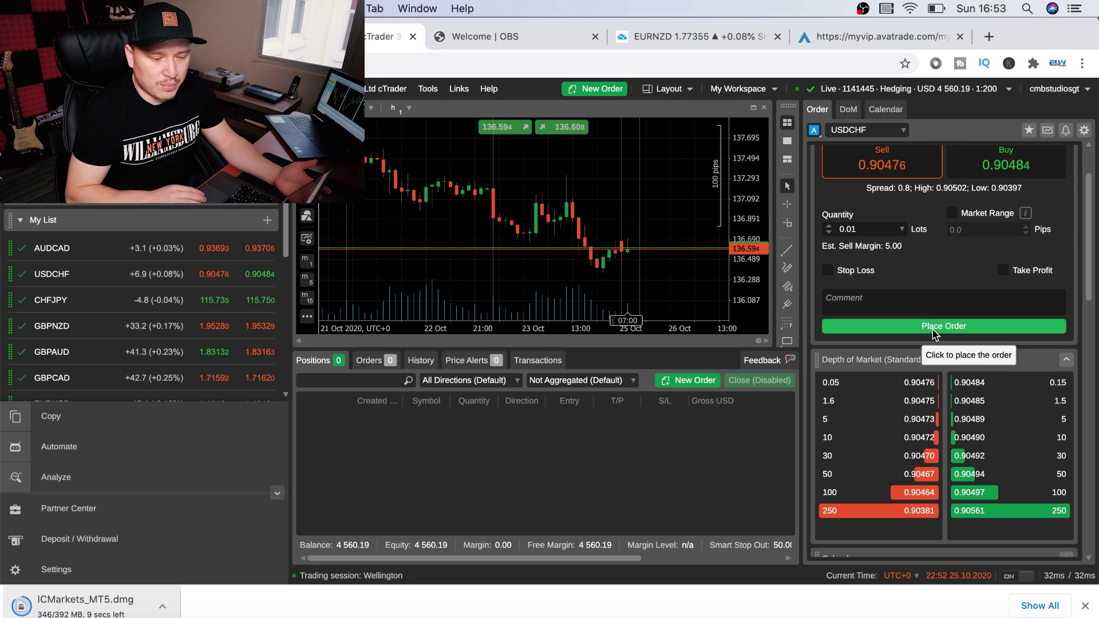
{"action": "scroll", "coordinate": [936, 262], "scroll_direction": "down", "scroll_amount": 3}
{"action": "scroll", "coordinate": [936, 252], "scroll_direction": "up", "scroll_amount": 4}
{"action": "scroll", "coordinate": [936, 252], "scroll_direction": "up", "scroll_amount": 2}
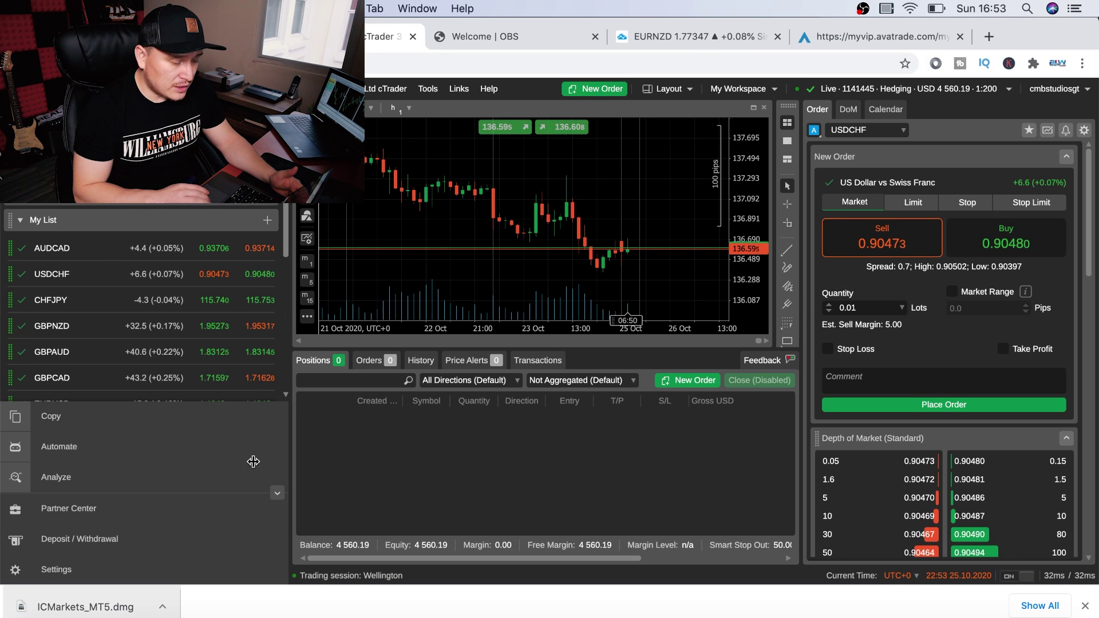
Copy ICMarkets - MetaTrader 5 from ICMarkets_MT5.dmg to Applications and move the blocked IC Markets app to the trash
{"action": "left_click", "coordinate": [108, 604]}
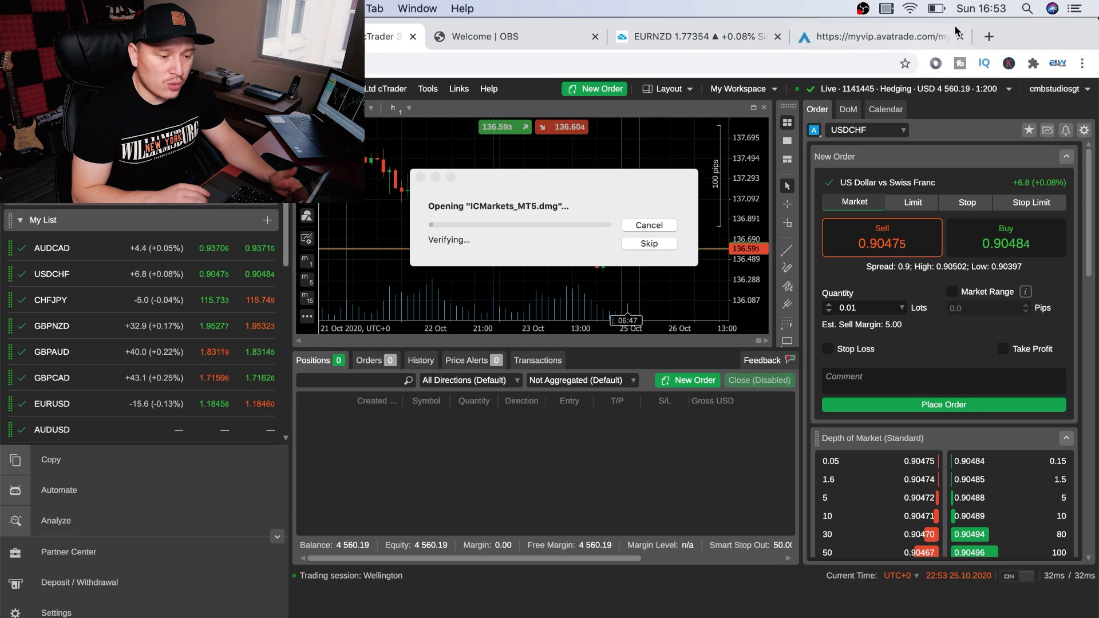
{"action": "key", "text": "super+space"}
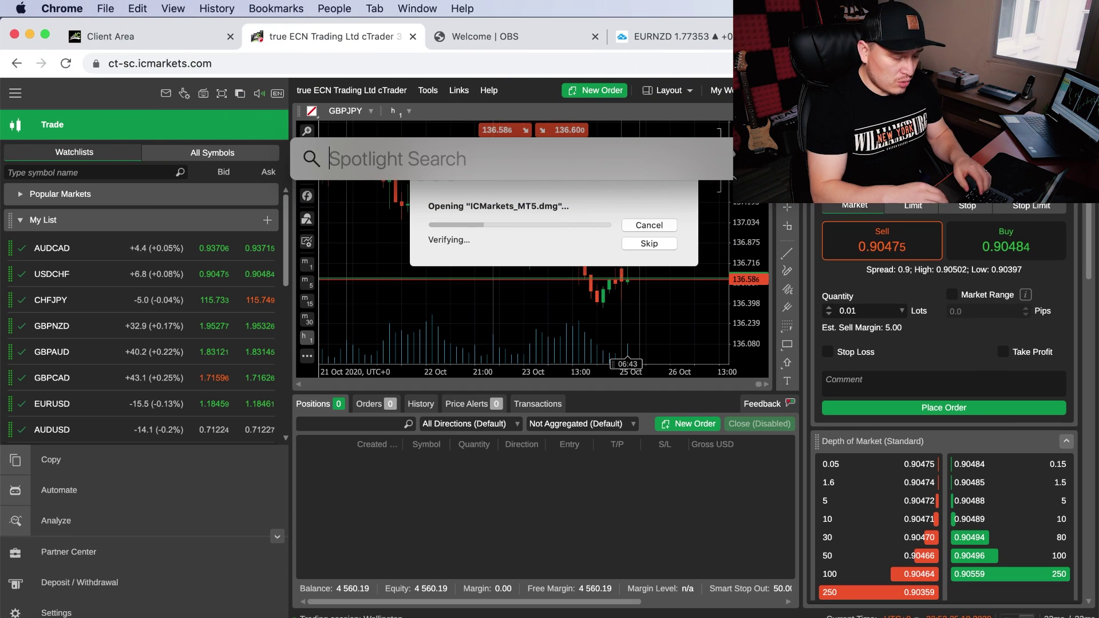
{"action": "type", "text": "c"}
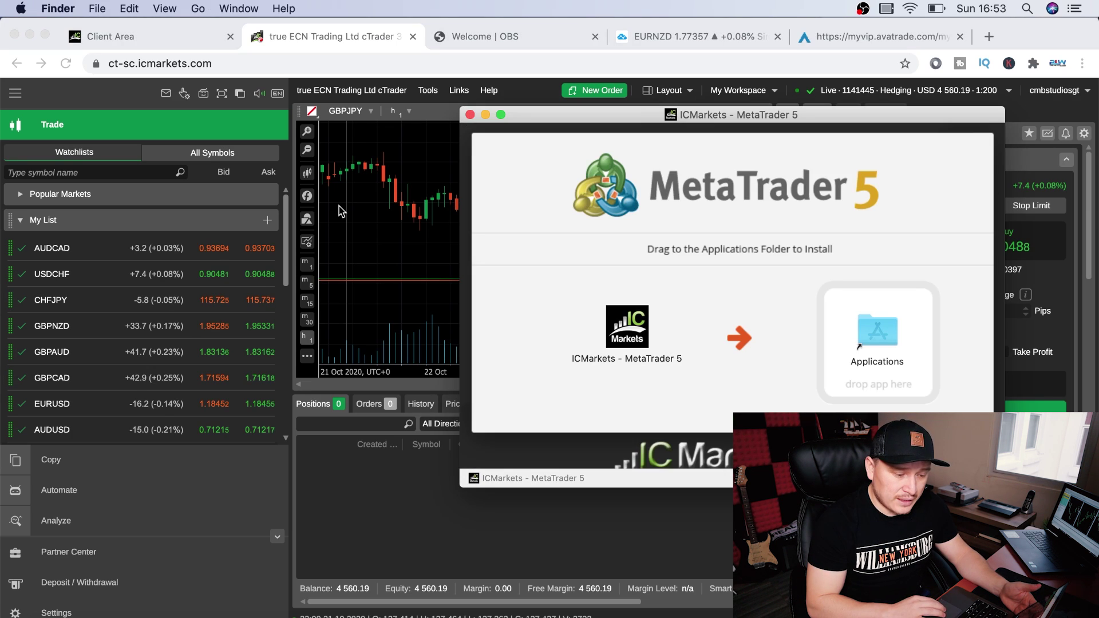
{"action": "left_click_drag", "start_coordinate": [630, 329], "coordinate": [781, 348]}
{"action": "left_click_drag", "start_coordinate": [644, 325], "coordinate": [873, 340]}
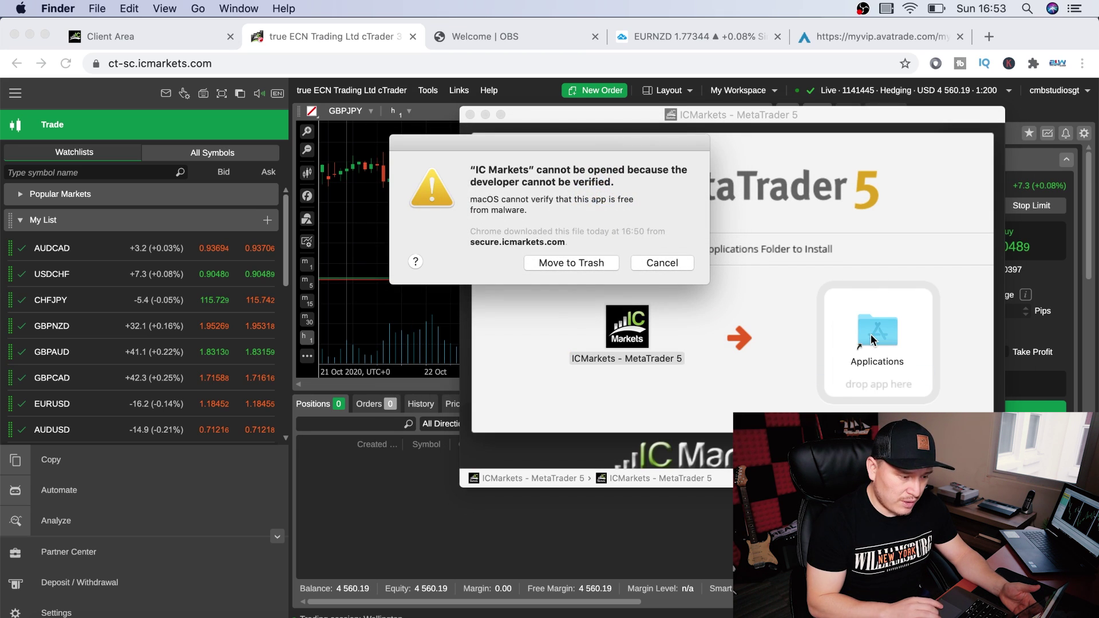
{"action": "left_click", "coordinate": [580, 260]}
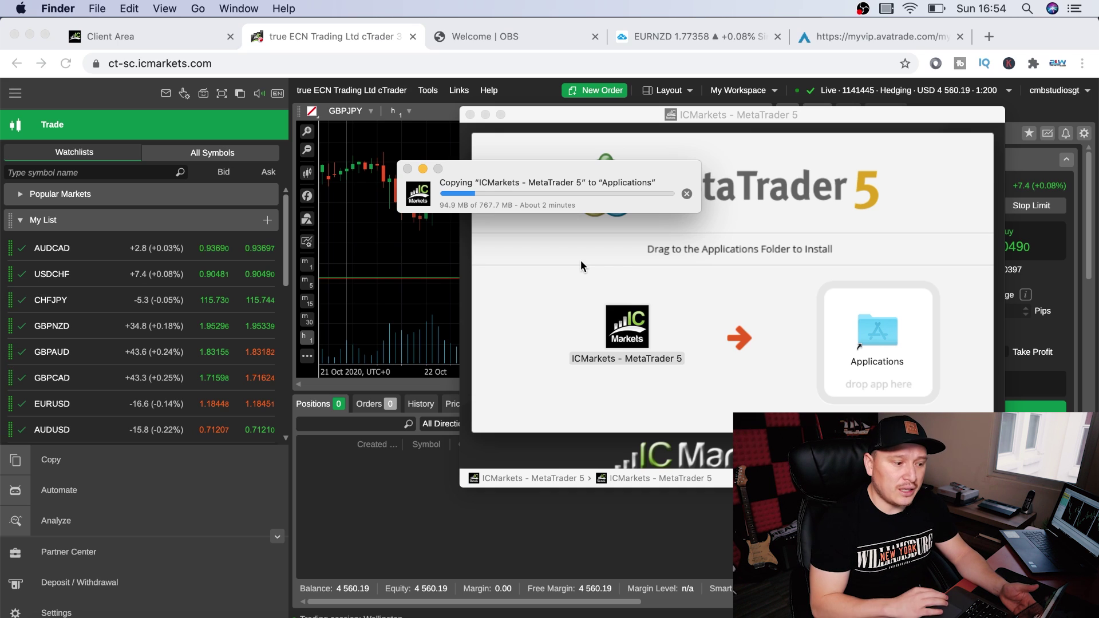
Return to the MetaTrader 4 section of the IC Markets Downloads page
{"action": "left_click", "coordinate": [157, 32]}
{"action": "scroll", "coordinate": [349, 314], "scroll_direction": "up", "scroll_amount": 6}
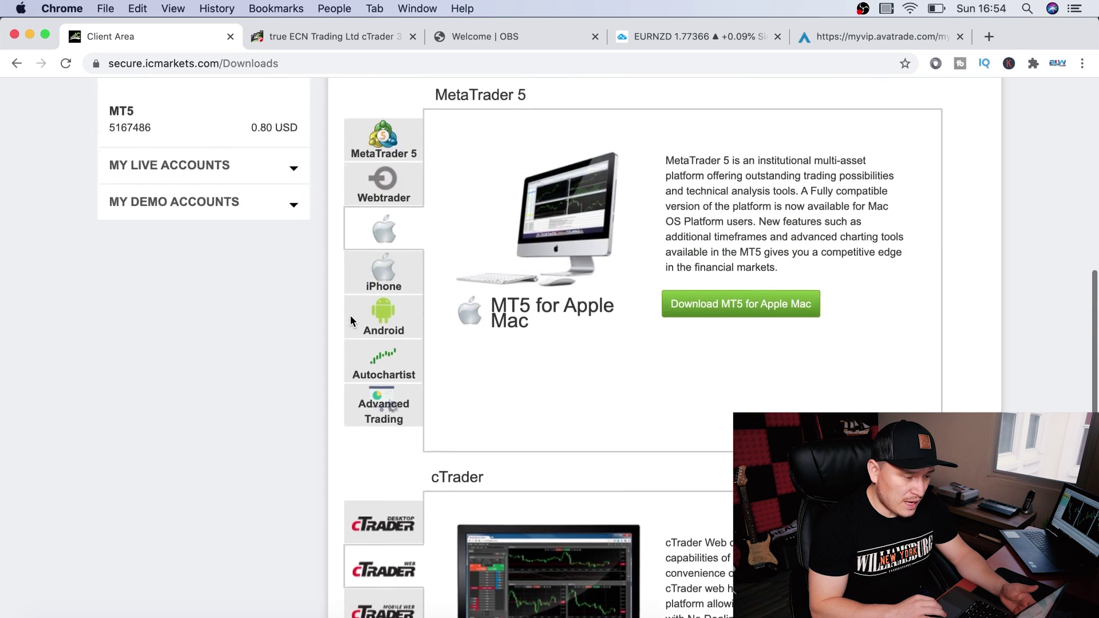
{"action": "scroll", "coordinate": [350, 315], "scroll_direction": "up", "scroll_amount": 8}
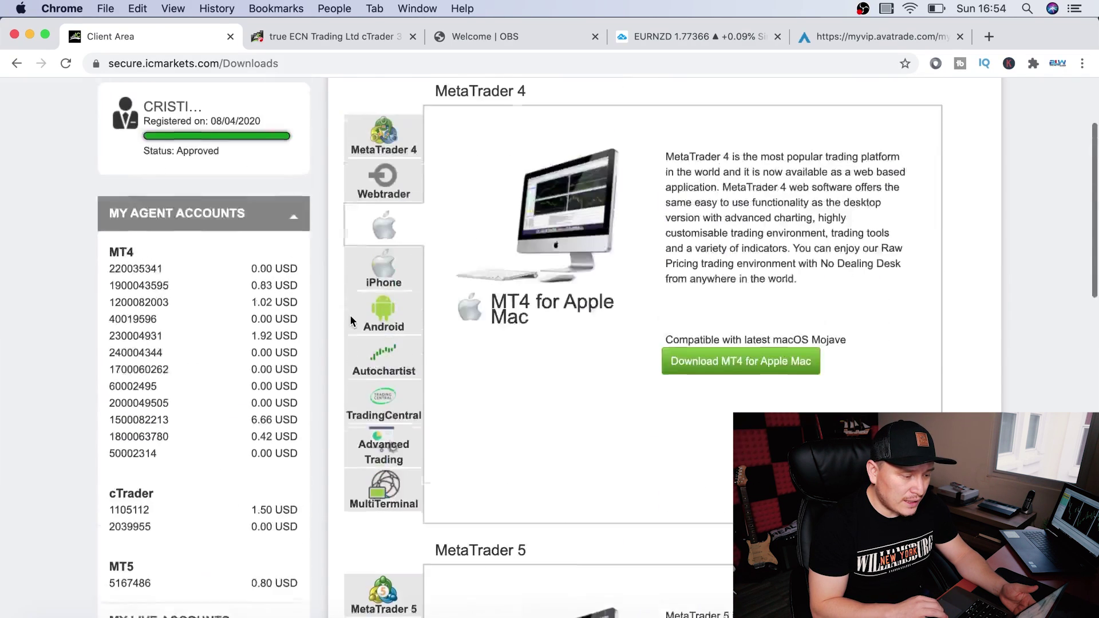
Open the MetaTrader 4 WebTrader from the Downloads page and proceed with opening an account on the ICMarketsSC-Demo01 server
{"action": "left_click", "coordinate": [389, 216]}
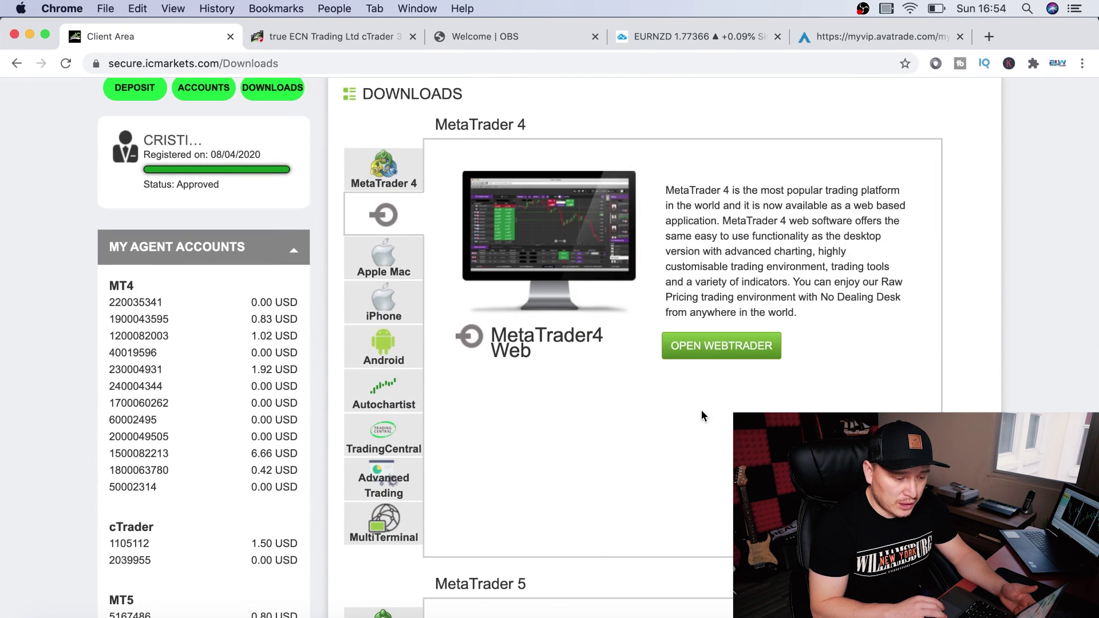
{"action": "left_click", "coordinate": [707, 353]}
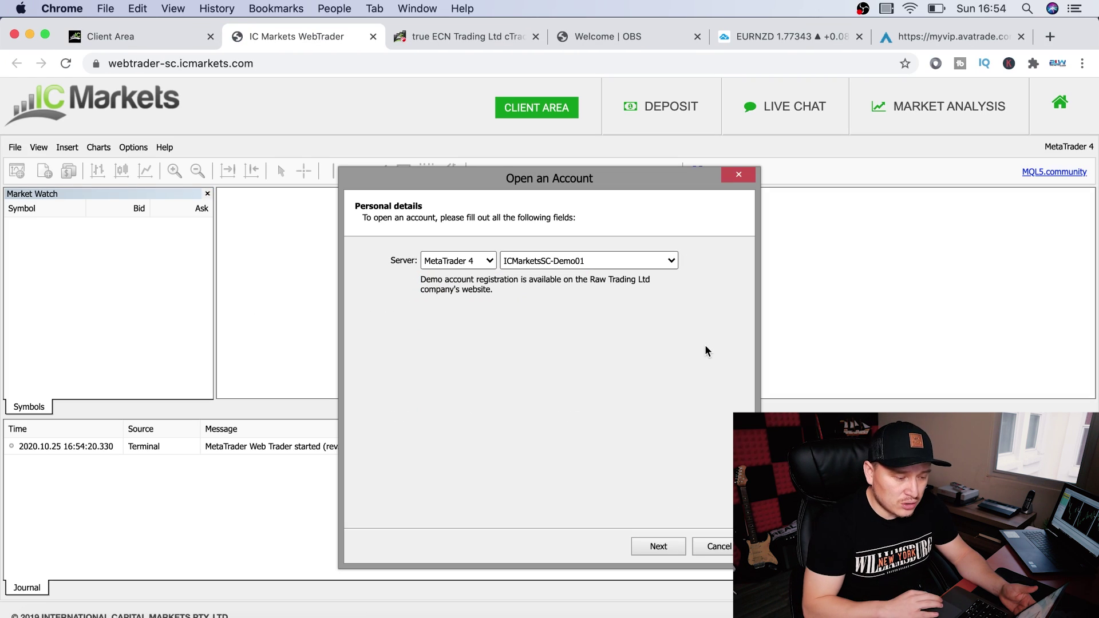
{"action": "left_click", "coordinate": [660, 549]}
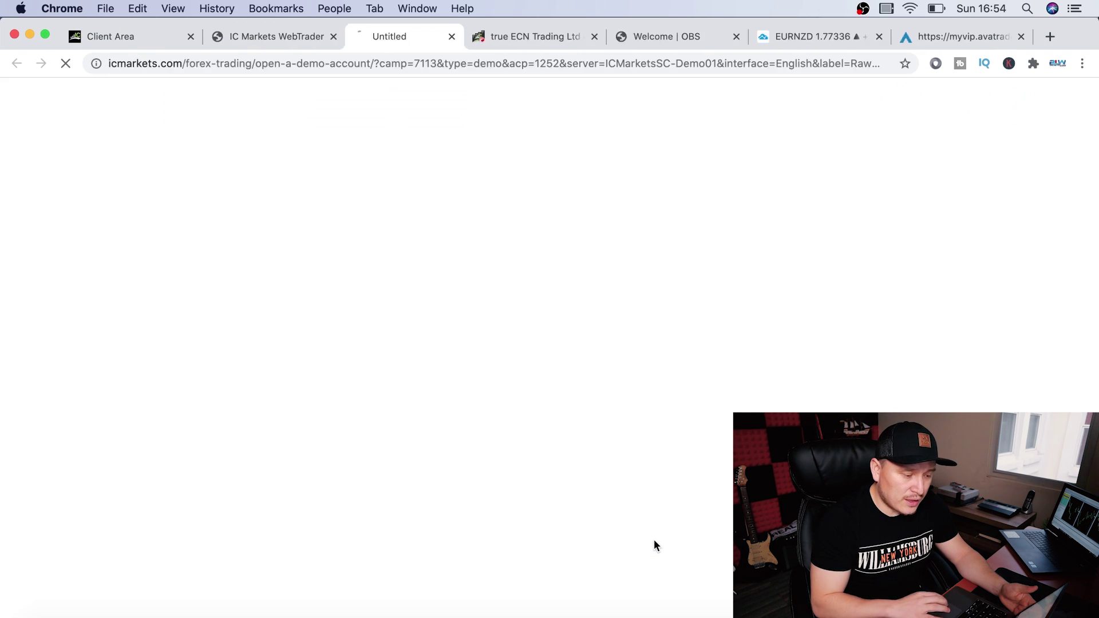
Close the demo account page, dismiss WebTrader's account connection dialog, and close the IC Markets WebTrader
{"action": "left_click", "coordinate": [303, 38]}
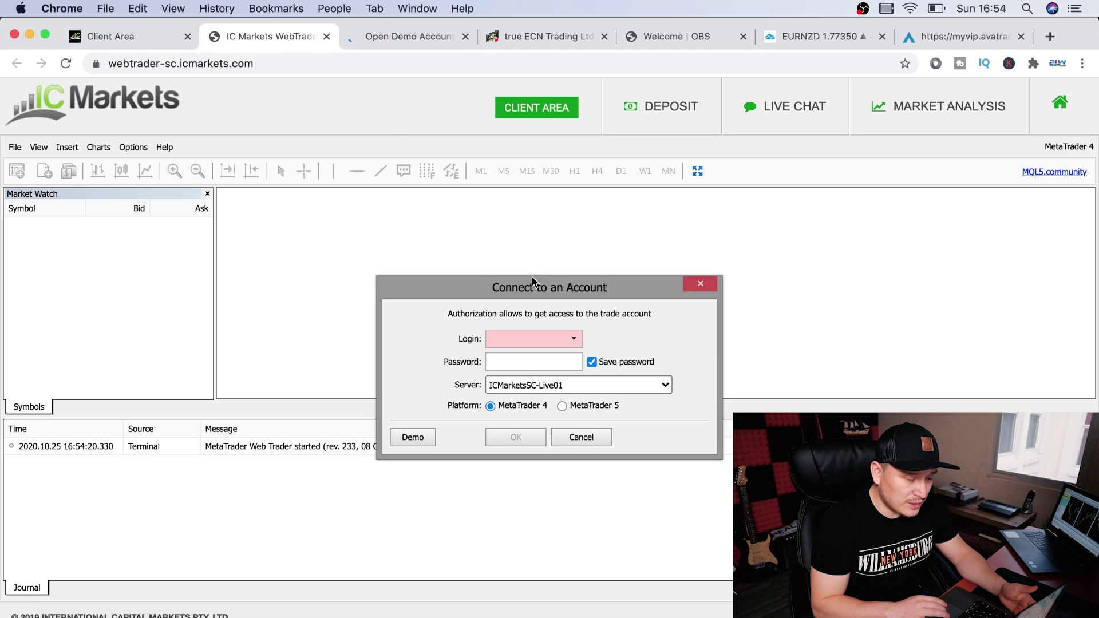
{"action": "left_click", "coordinate": [466, 36]}
{"action": "left_click", "coordinate": [700, 278]}
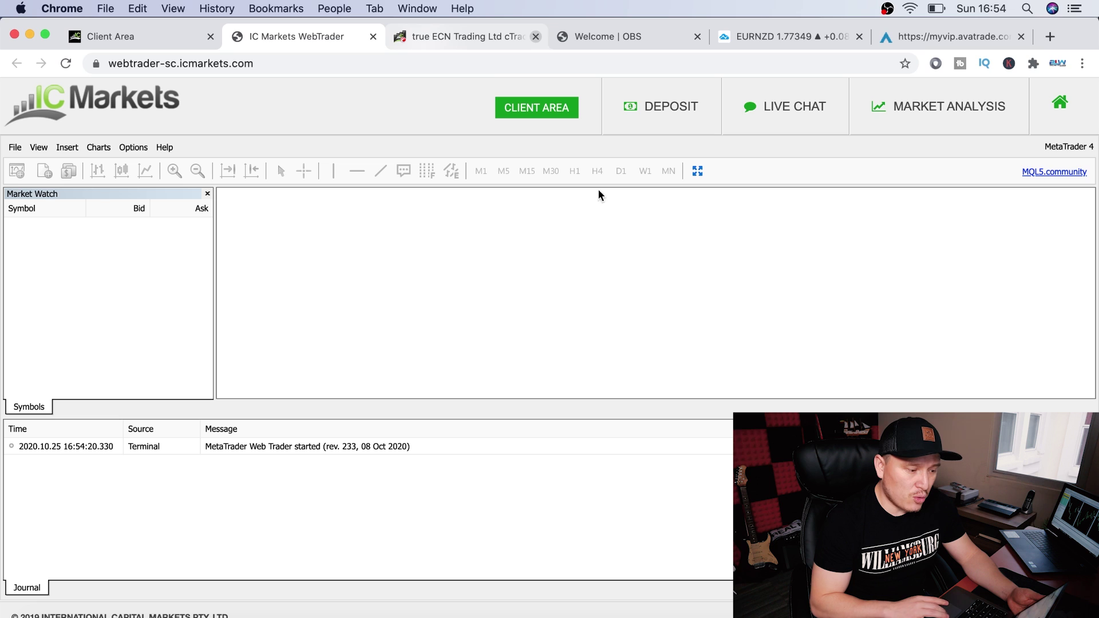
{"action": "left_click", "coordinate": [373, 37]}
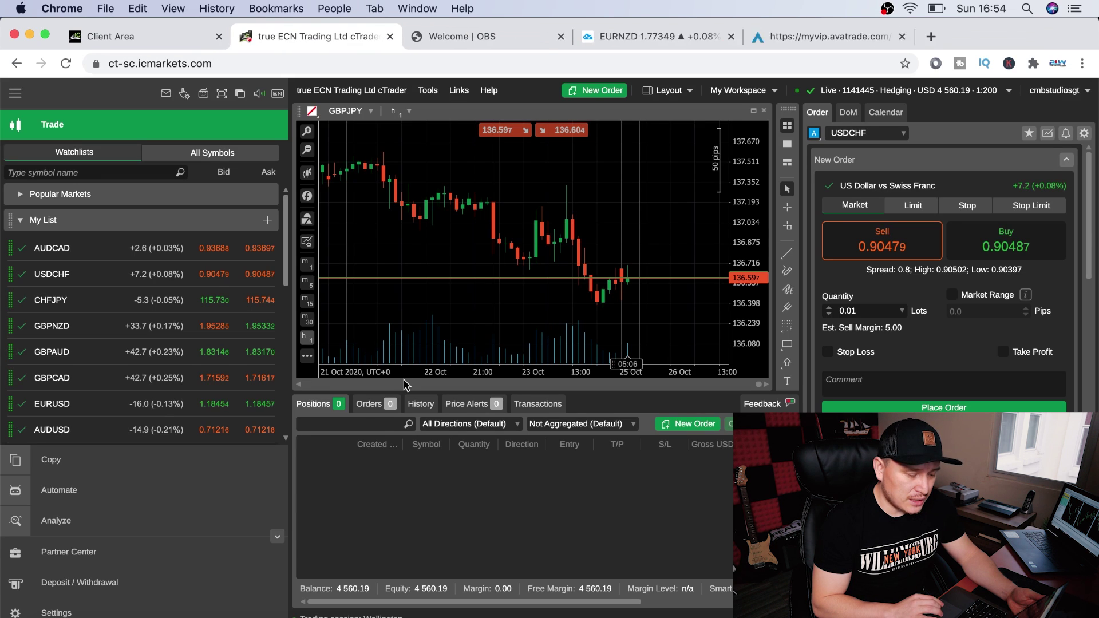
Return to the IC Markets Downloads page and find its cTrader section
{"action": "left_click", "coordinate": [182, 36]}
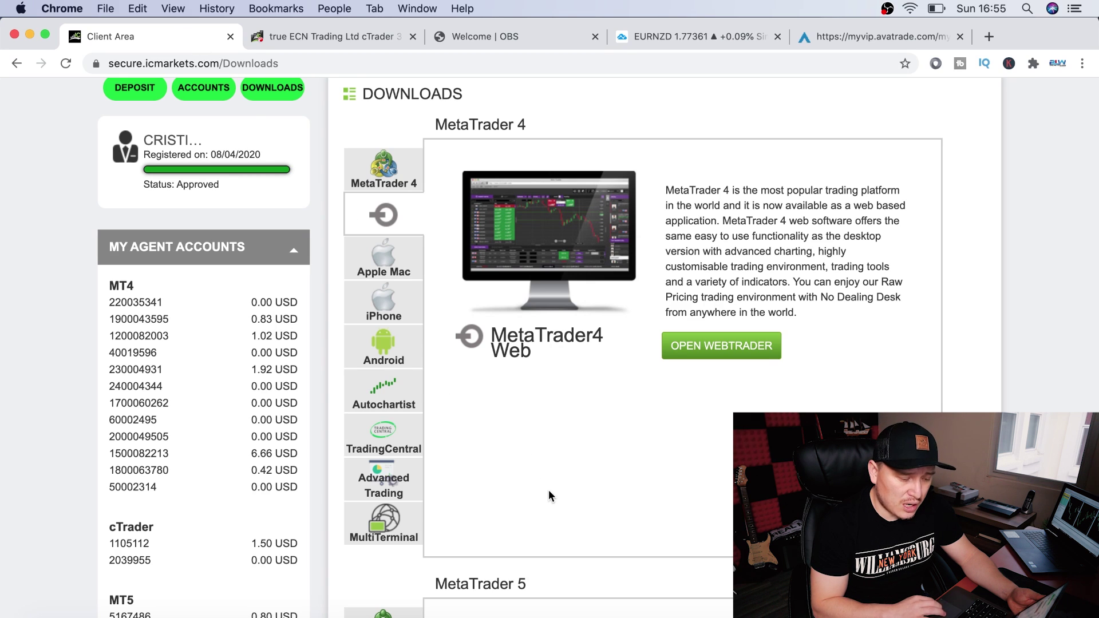
{"action": "scroll", "coordinate": [548, 495], "scroll_direction": "down", "scroll_amount": 15}
{"action": "scroll", "coordinate": [551, 495], "scroll_direction": "up", "scroll_amount": 4}
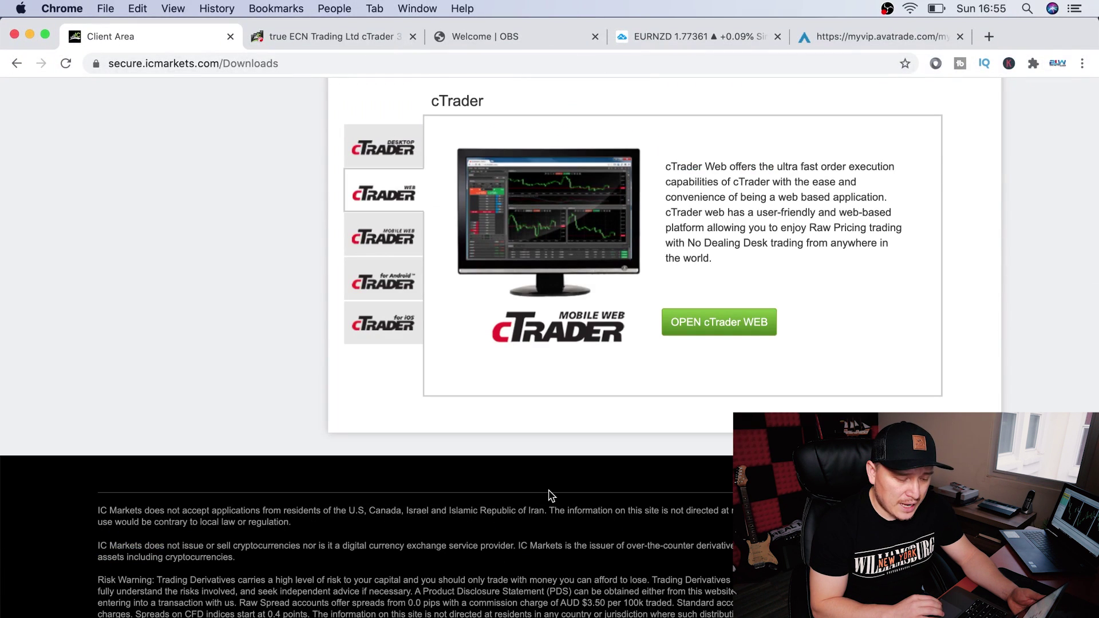
Search the Mac with Spotlight for "ic" to look up the installed IC Markets applications, and close the search
{"action": "left_click", "coordinate": [1032, 15]}
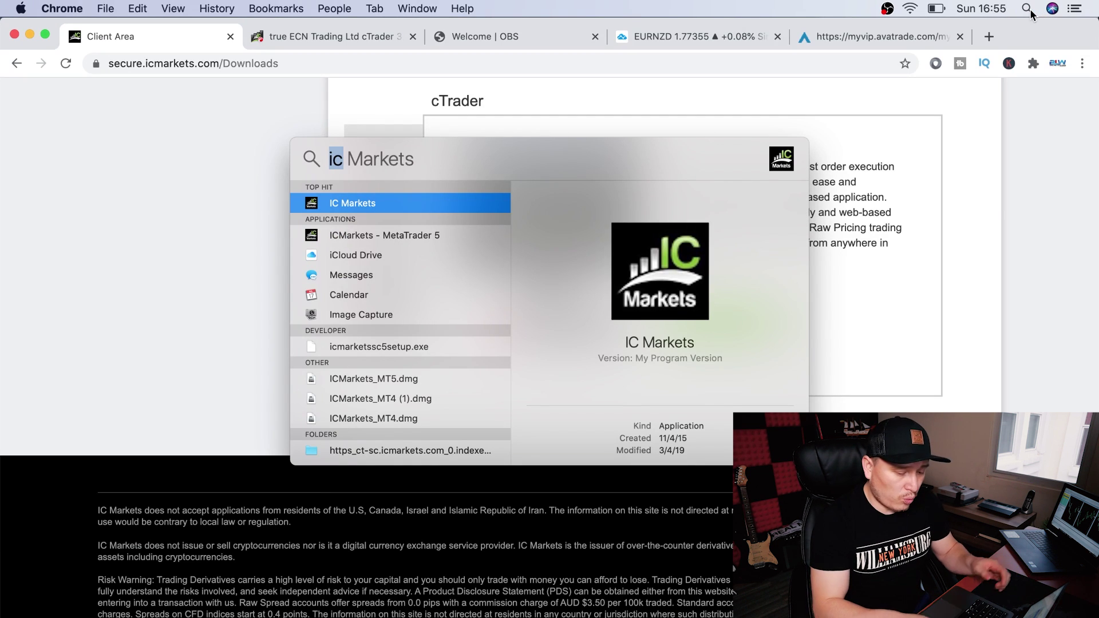
{"action": "key", "text": "BackSpace"}
{"action": "key", "text": "XF86AudioRaiseVolume"}
{"action": "type", "text": "ic"}
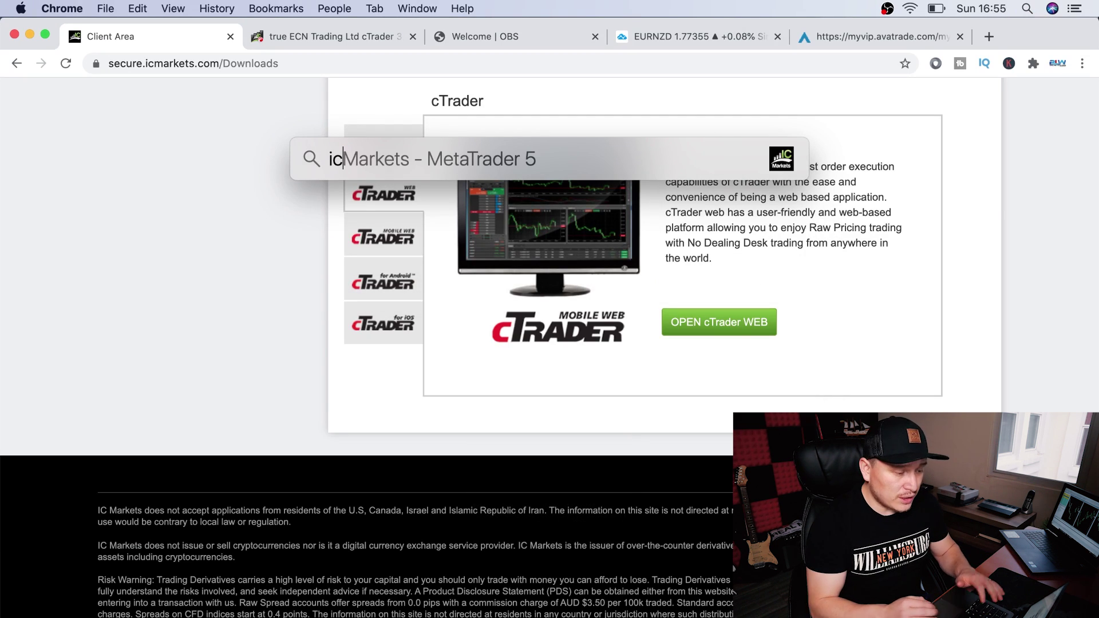
{"action": "key", "text": "Escape"}
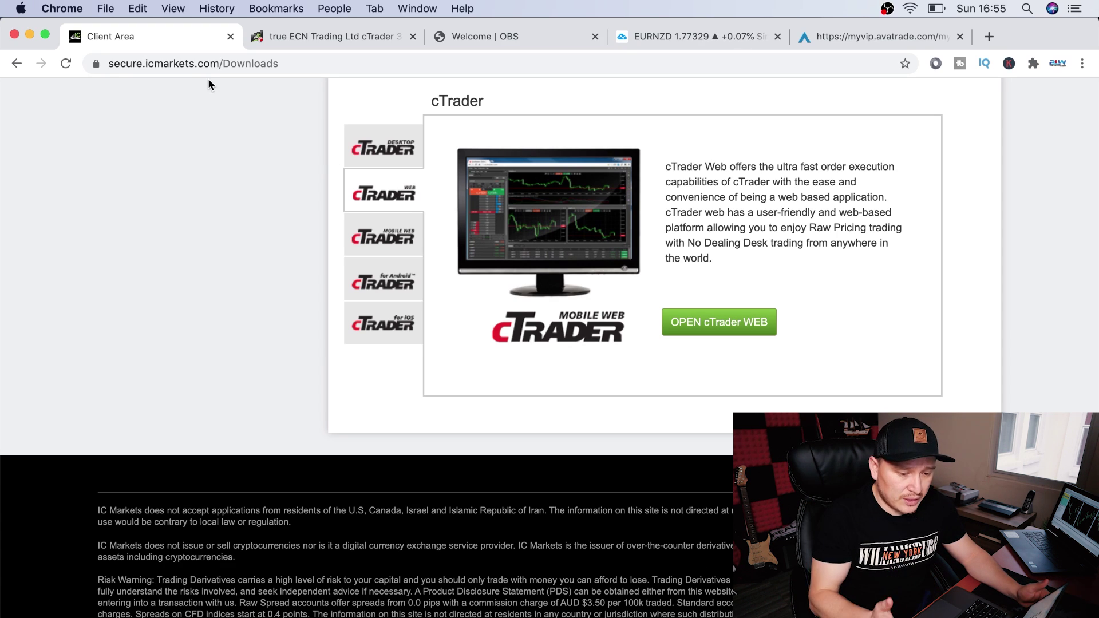
{"action": "left_click", "coordinate": [558, 273]}
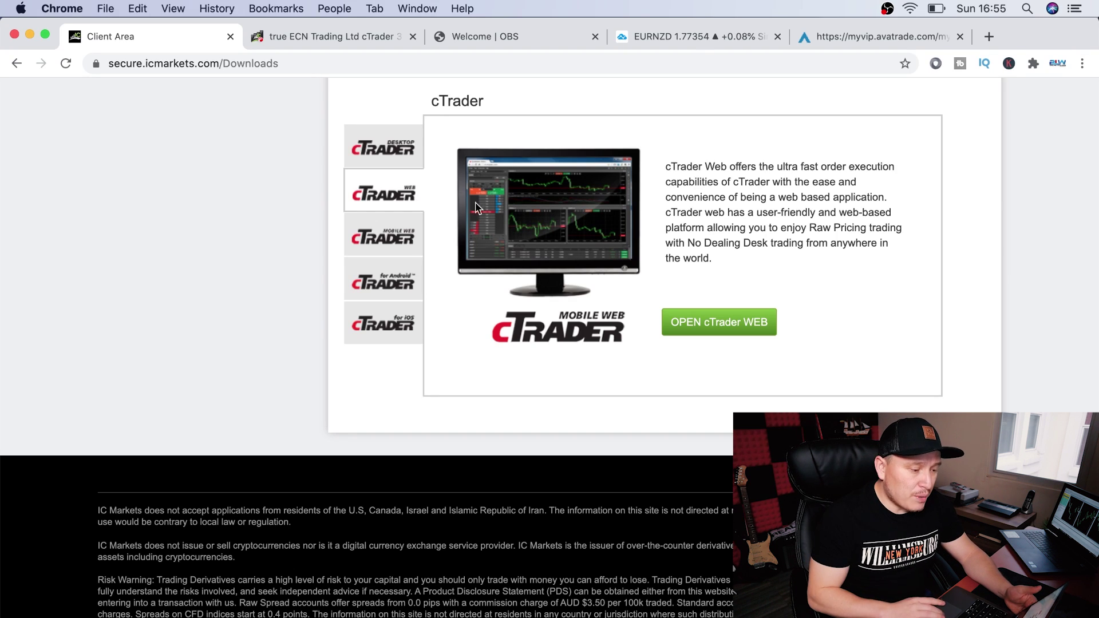
Log back in to the expired AvaTrade session with the saved credentials and switch to the EURNZD chart on TradingView
{"action": "left_click", "coordinate": [841, 44]}
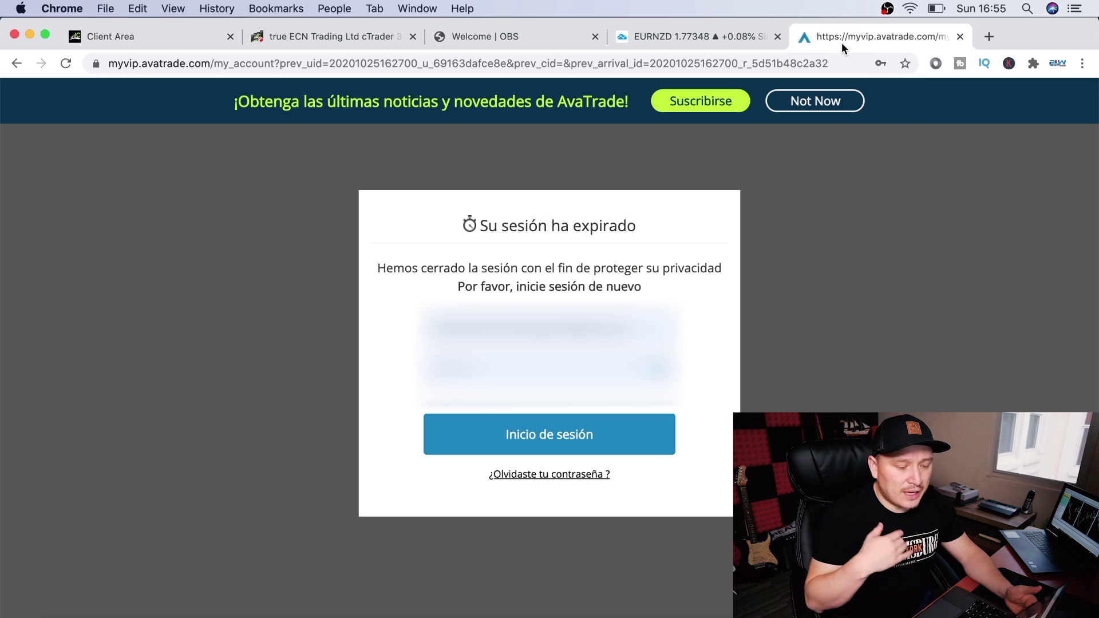
{"action": "left_click", "coordinate": [573, 446]}
{"action": "left_click", "coordinate": [716, 37]}
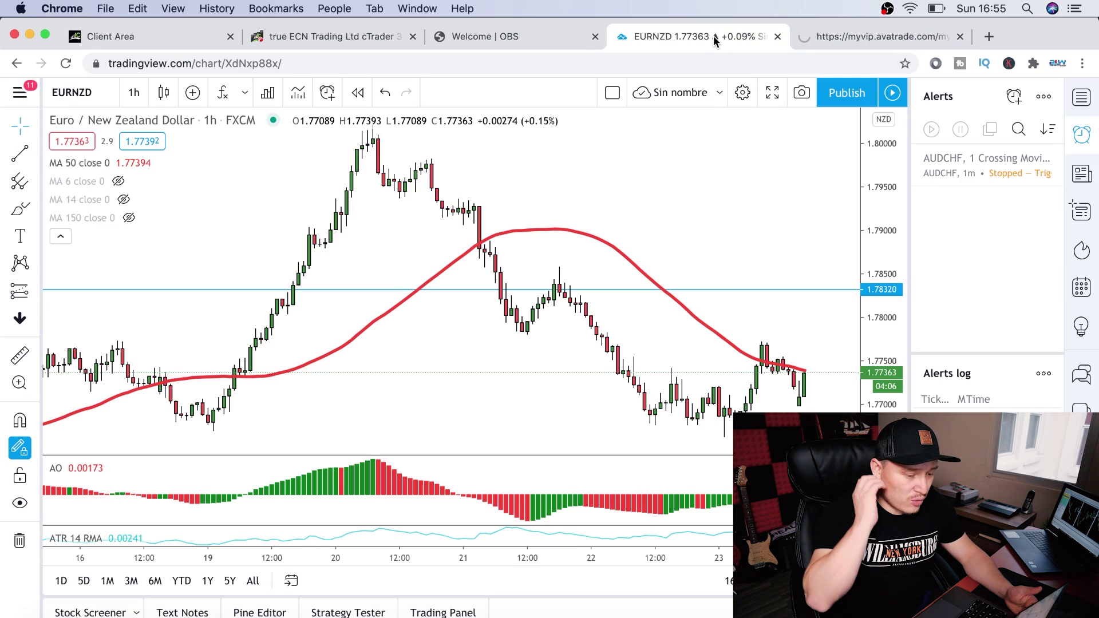
{"action": "left_click", "coordinate": [843, 36]}
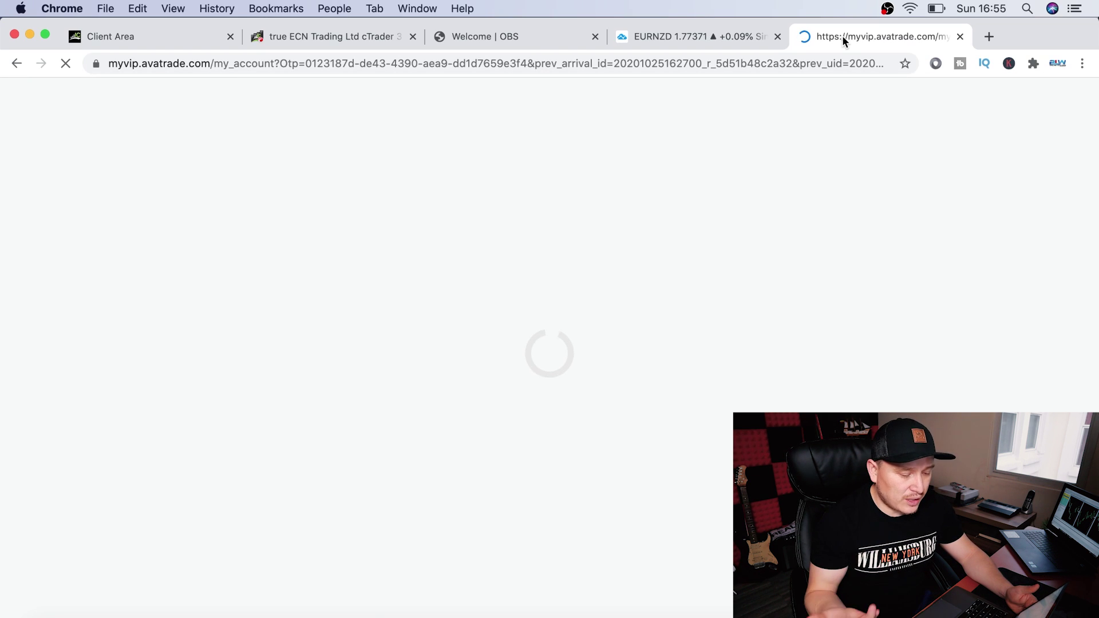
{"action": "left_click", "coordinate": [701, 36]}
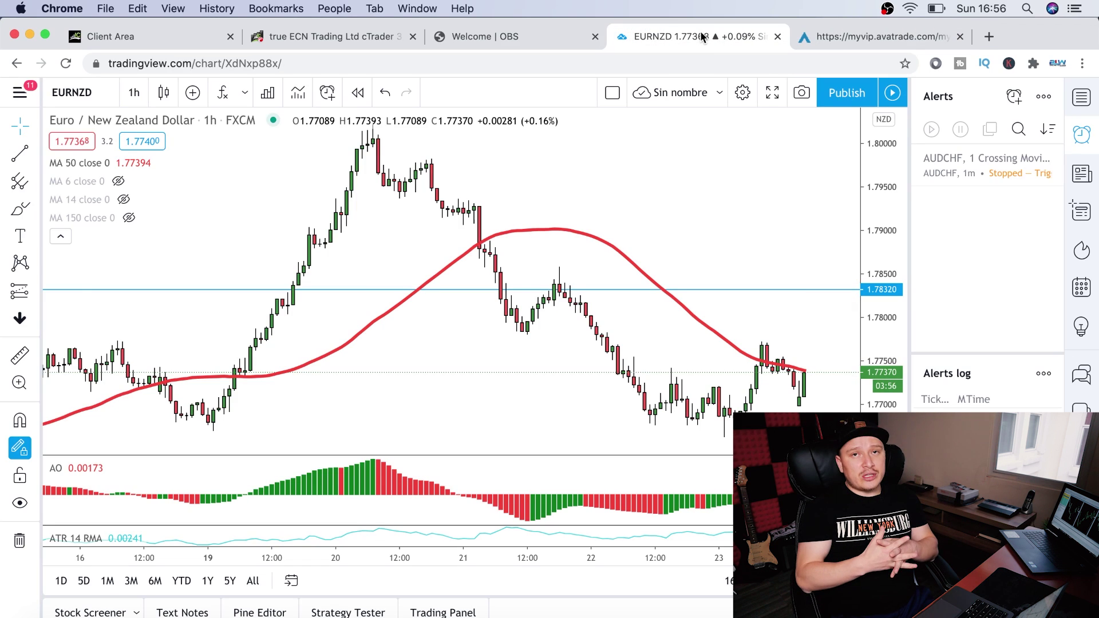